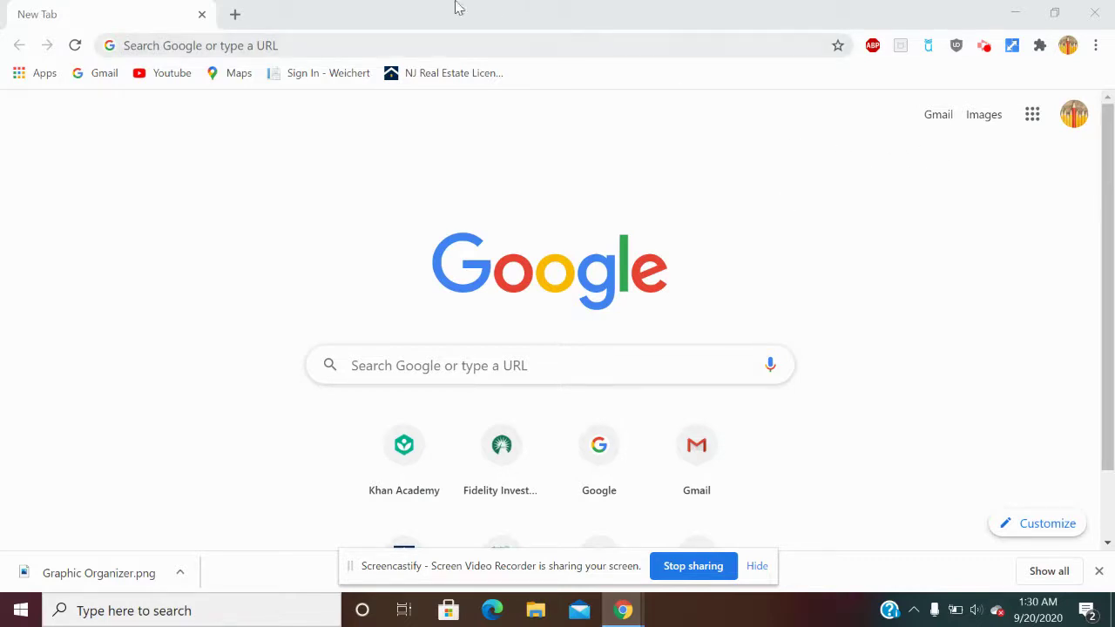
# Search Google Images for 'sequencing graphic organizer' and bring up the Story Sequence image's menu.
pyautogui.click(270, 43)
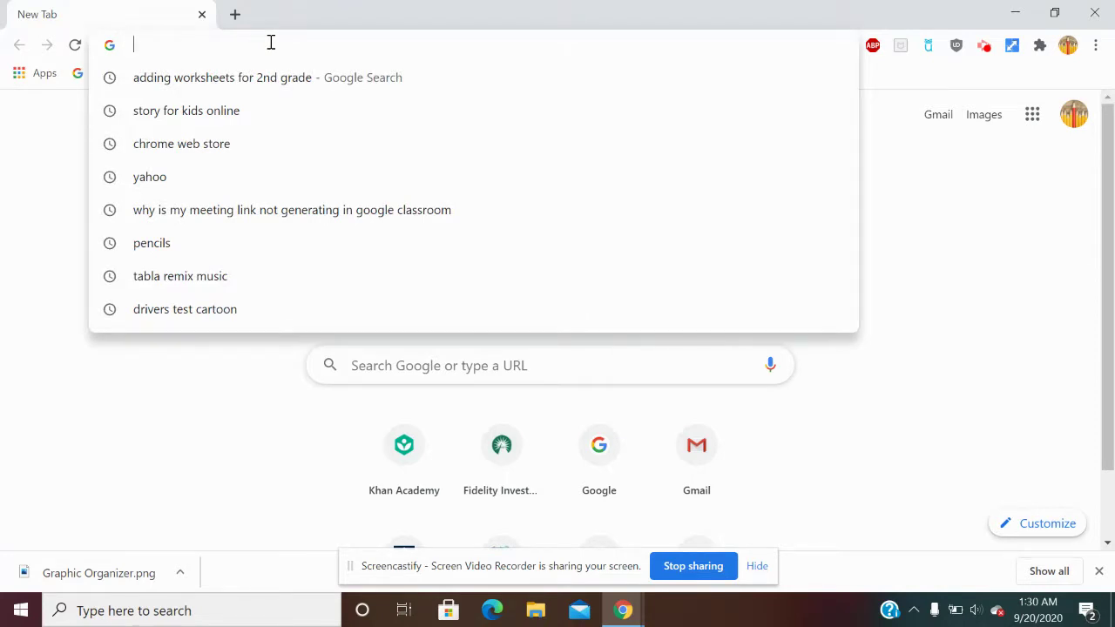
pyautogui.write('se')
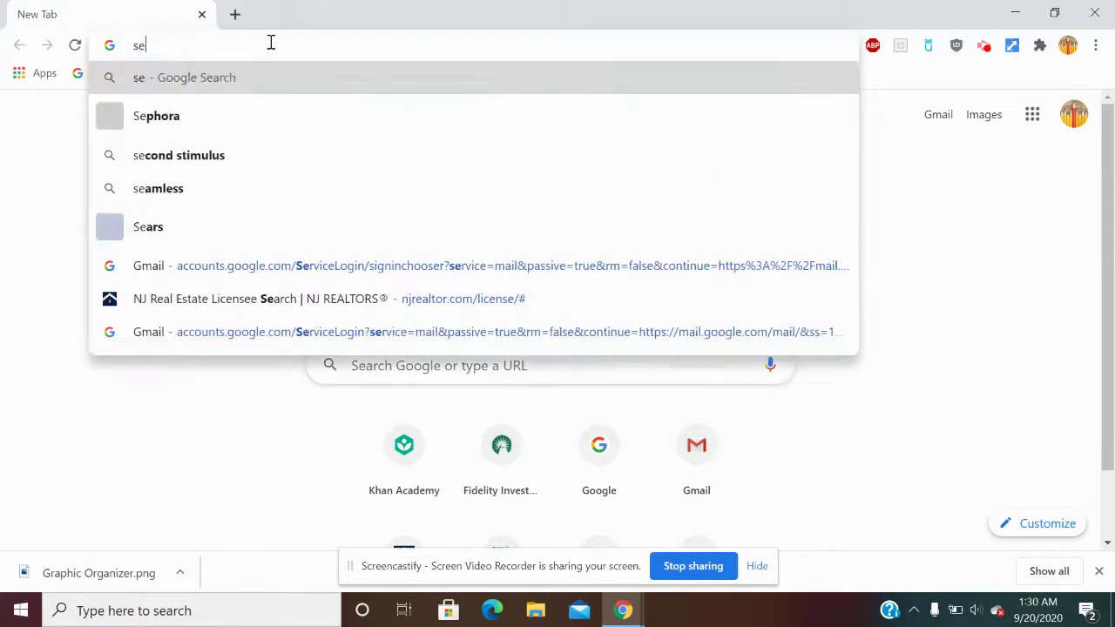
pyautogui.write('quencing ')
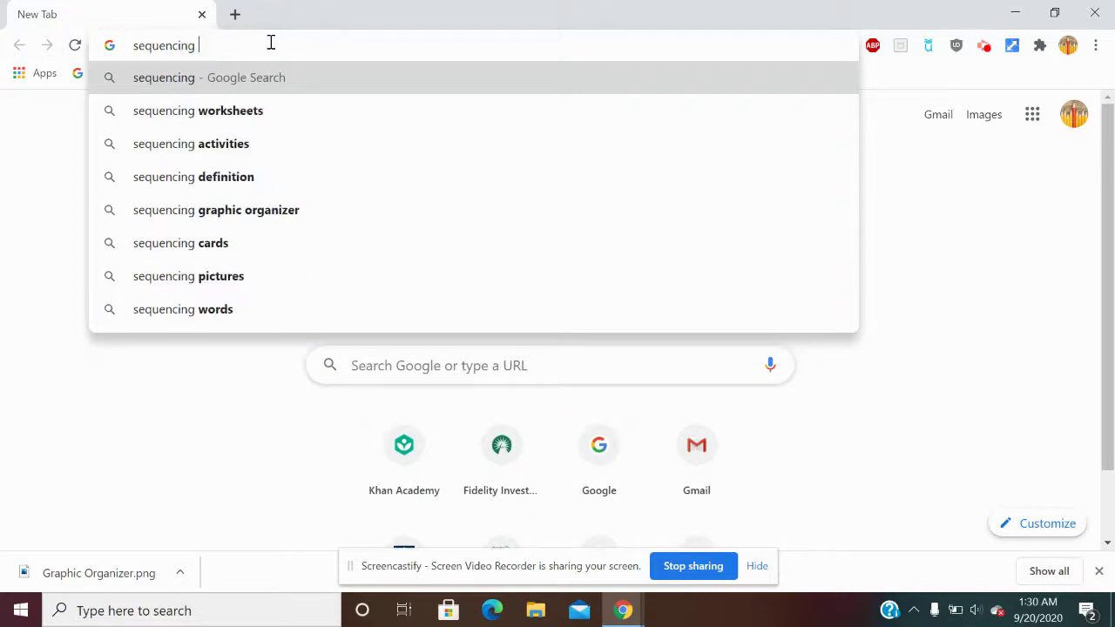
pyautogui.write('graphi')
pyautogui.press('Return')
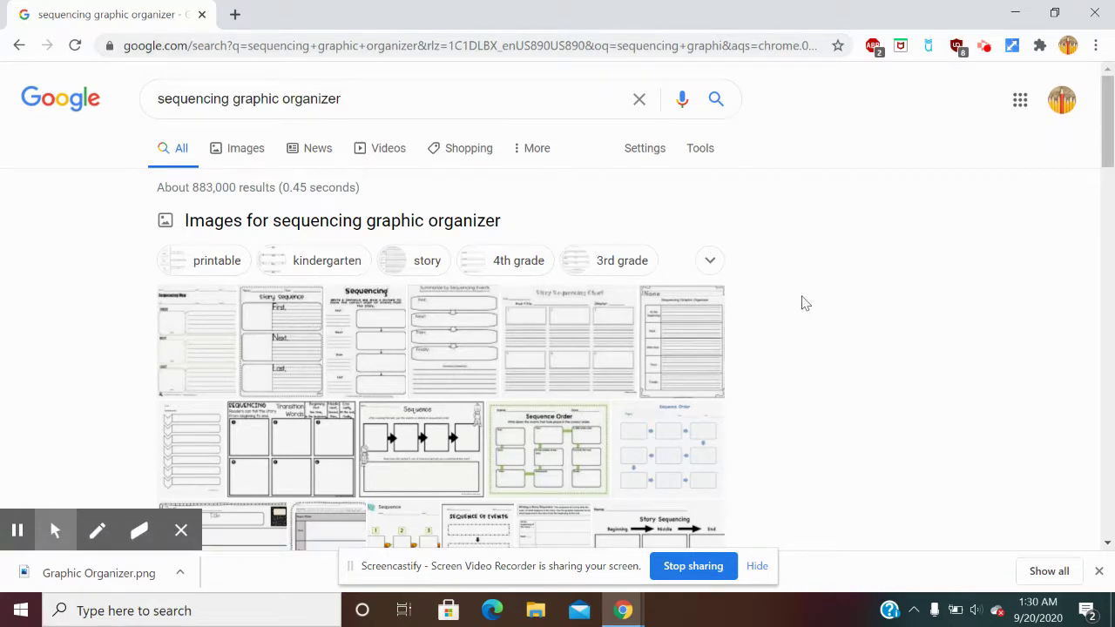
pyautogui.click(244, 160)
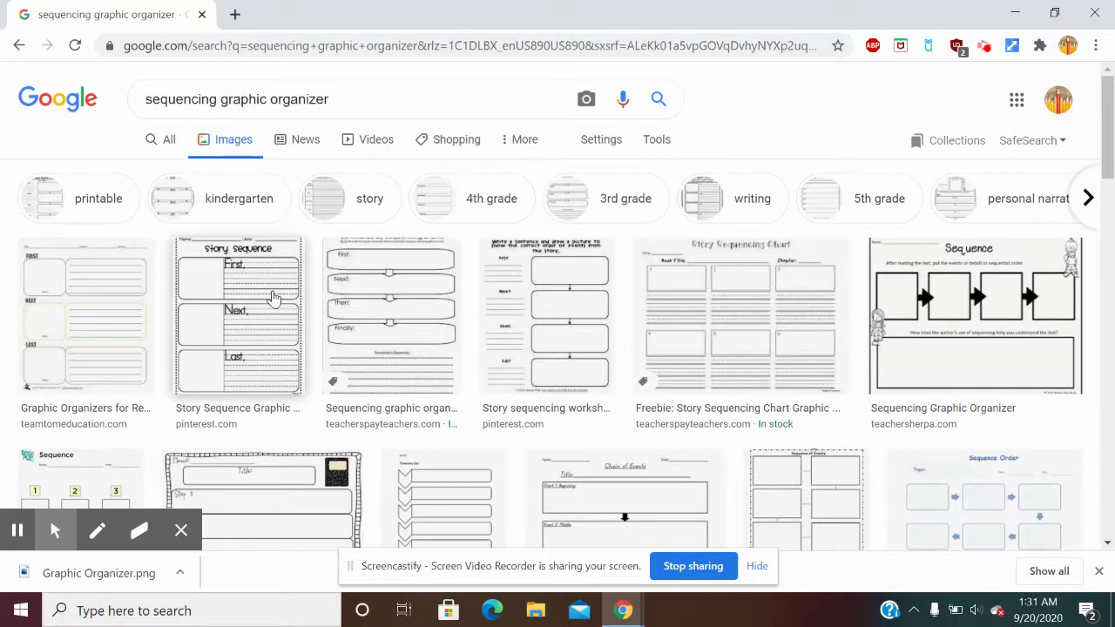
pyautogui.rightClick(273, 297)
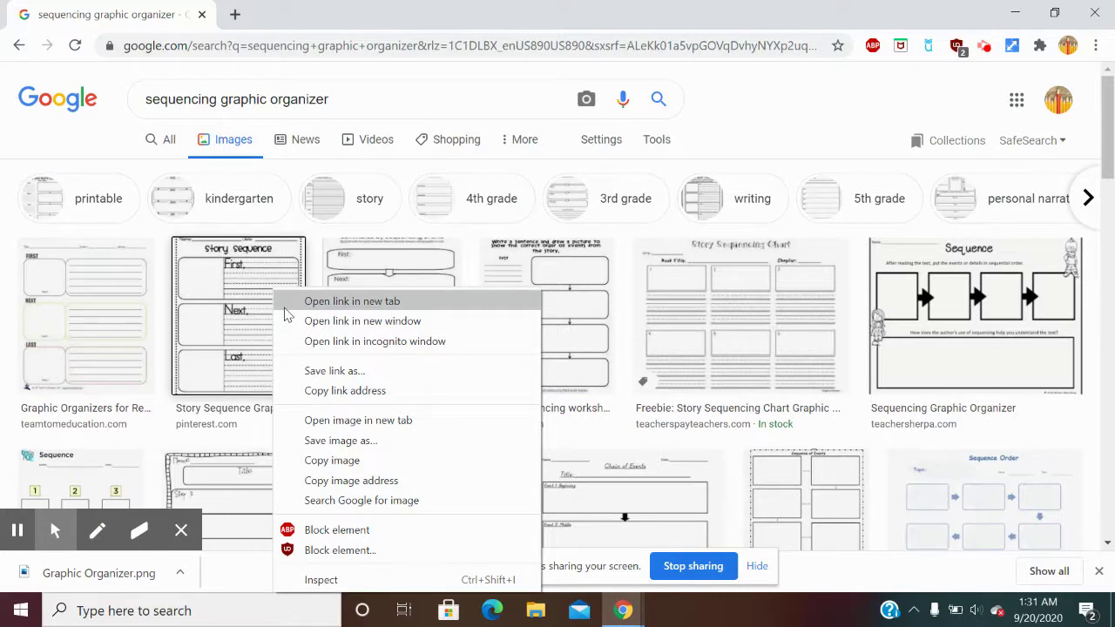
# Save the Story Sequence organizer image to the Desktop as GP1.jpg.
pyautogui.click(349, 441)
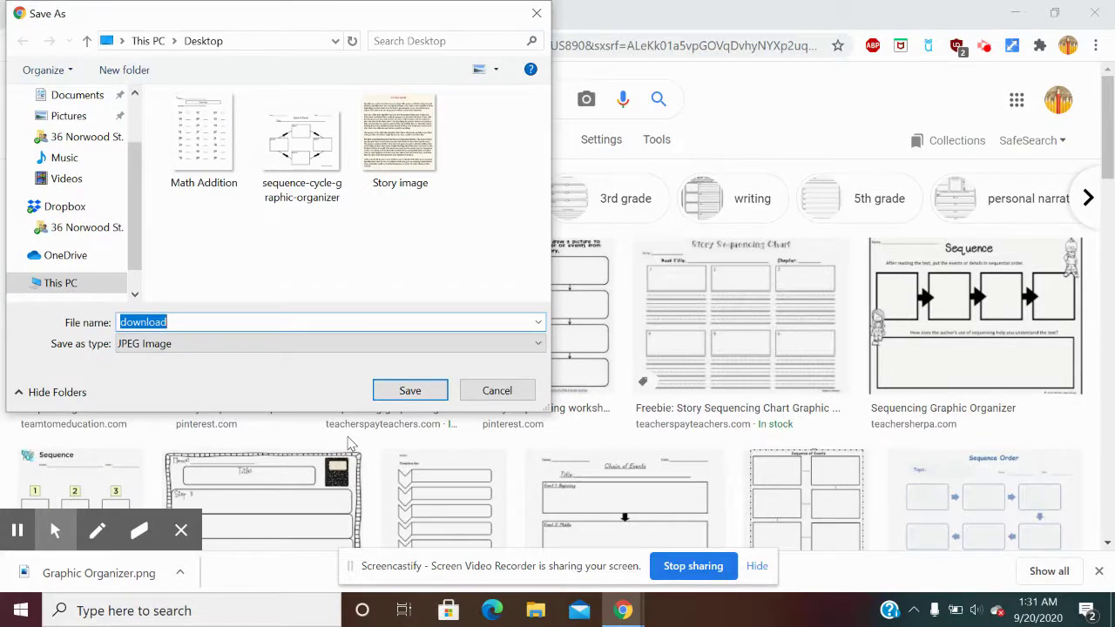
pyautogui.write('GP1')
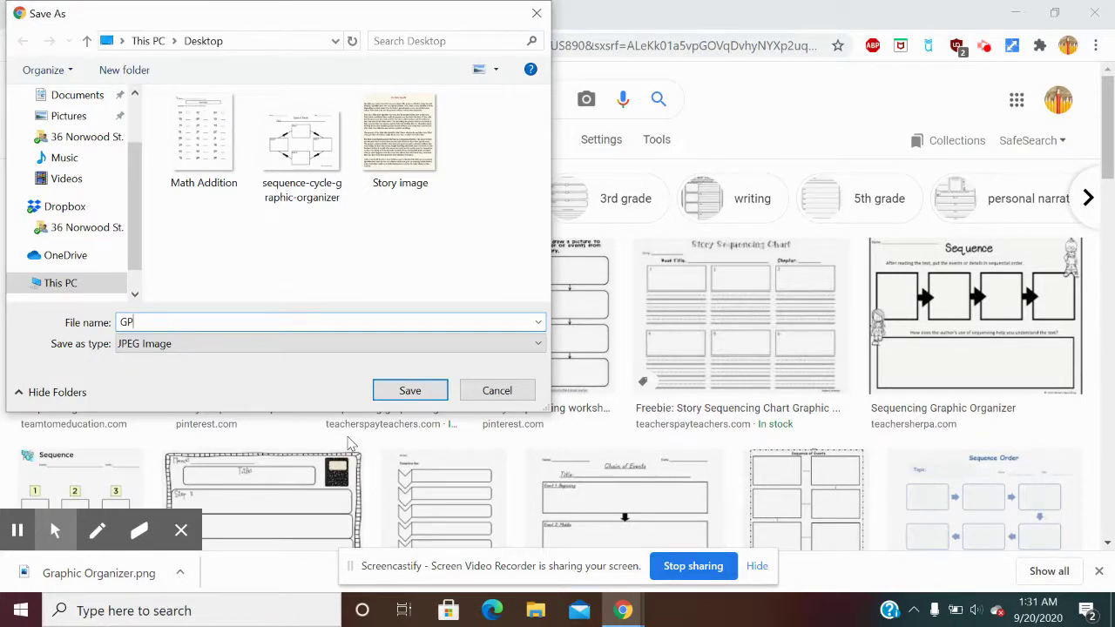
pyautogui.click(417, 398)
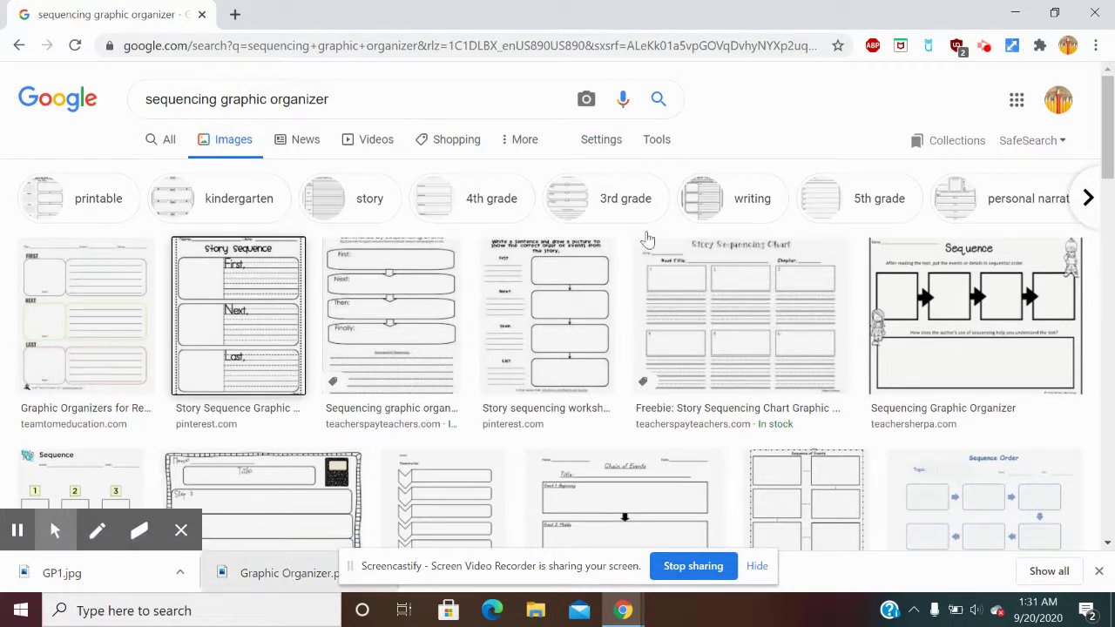
pyautogui.click(1014, 12)
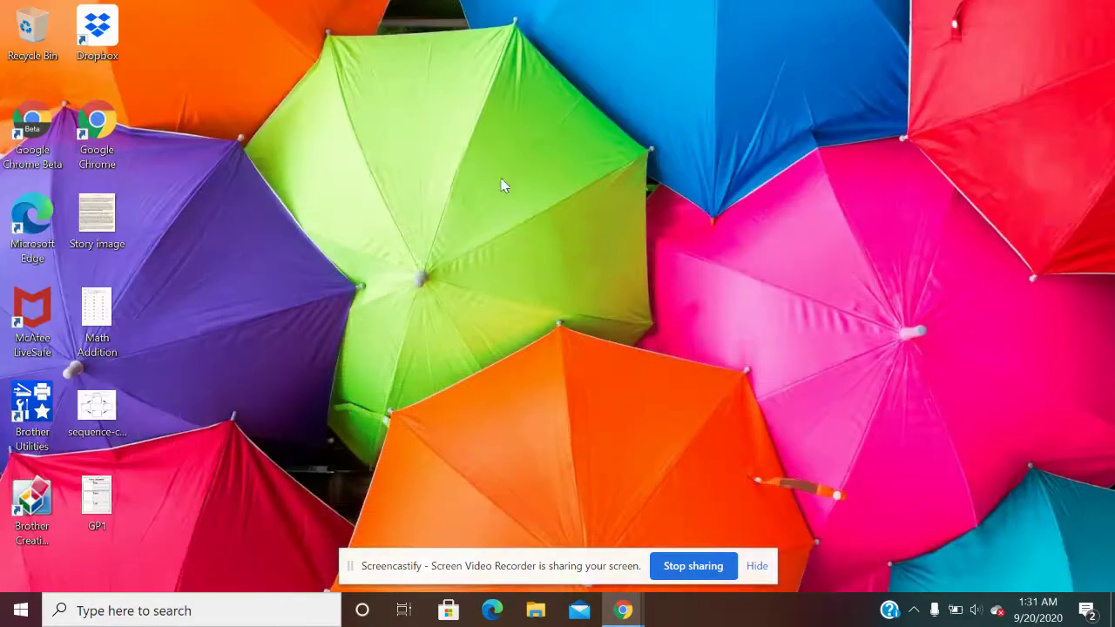
pyautogui.doubleClick(97, 510)
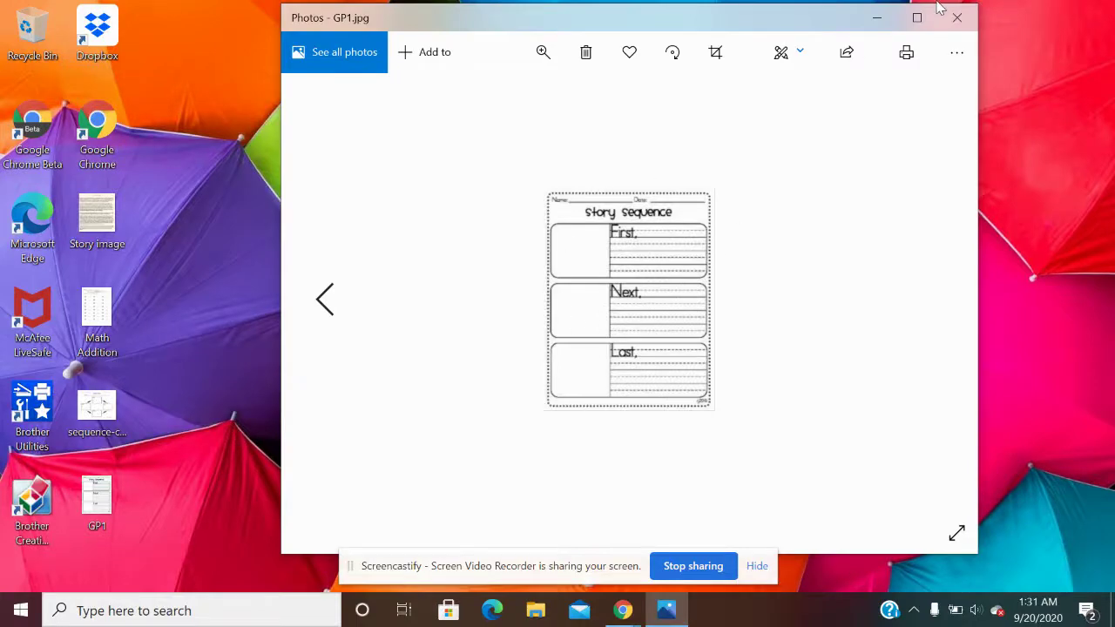
pyautogui.click(957, 17)
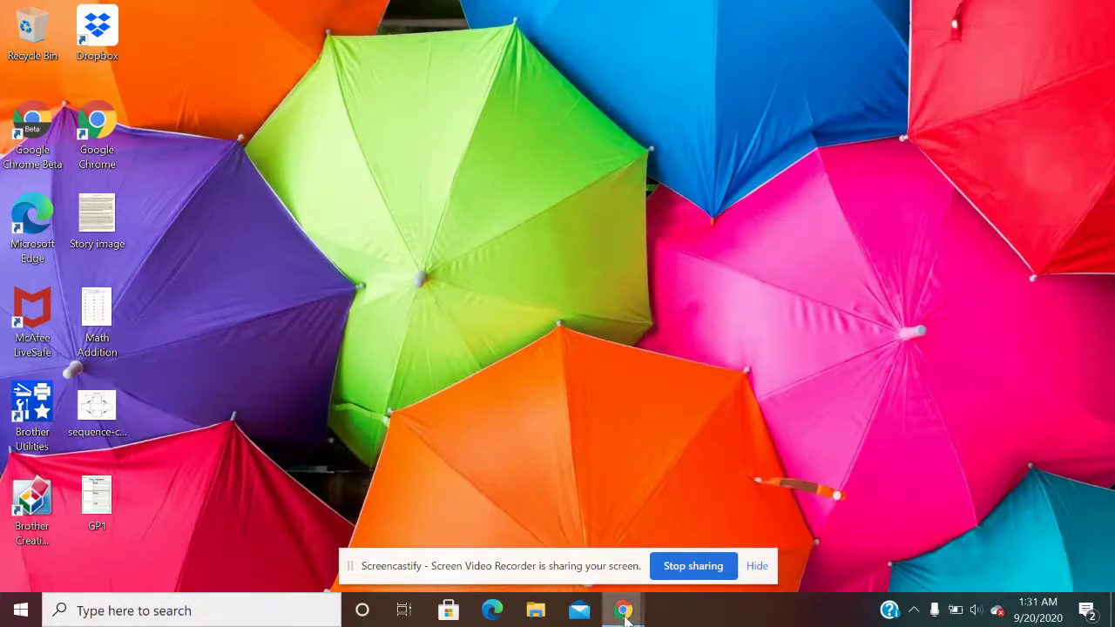
pyautogui.moveTo(623, 610)
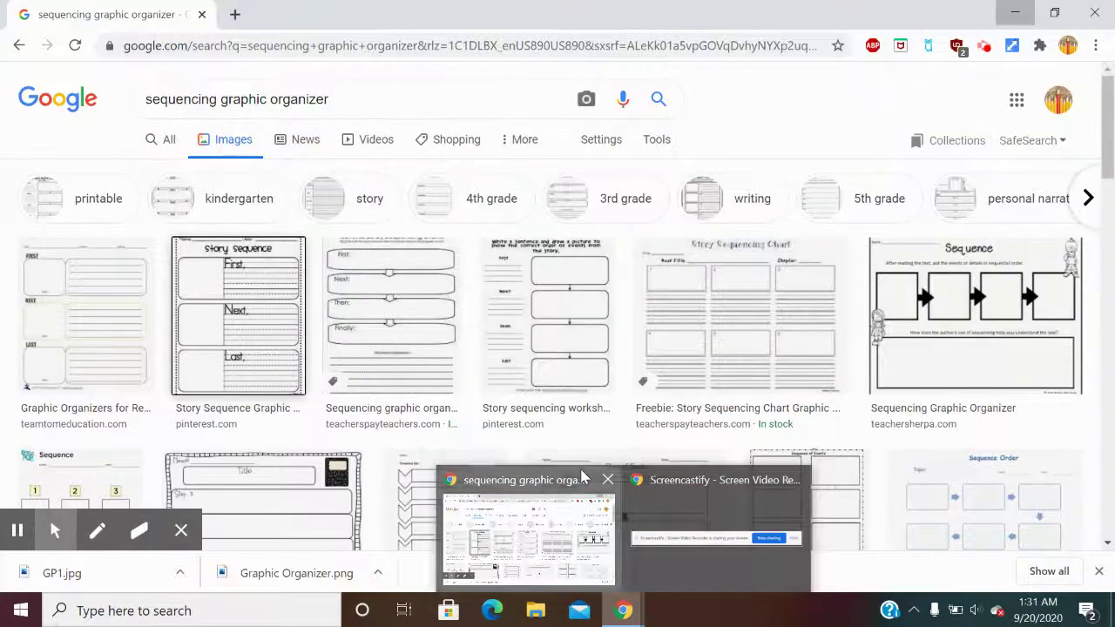
pyautogui.click(581, 477)
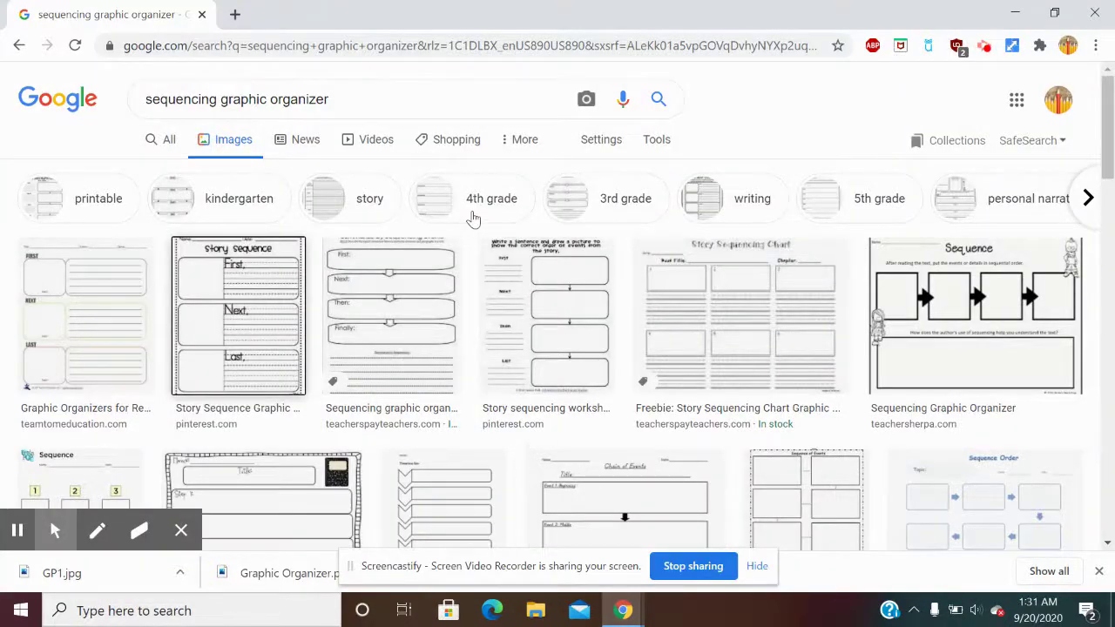
# Start a new blank Google Slides presentation in a fresh tab via the apps grid.
pyautogui.click(236, 14)
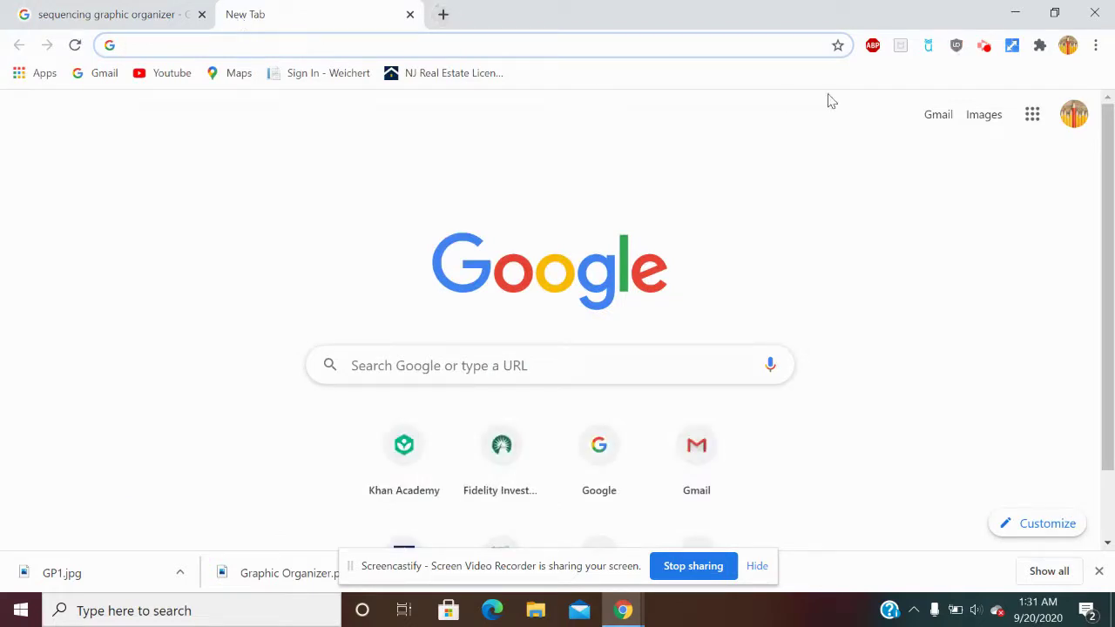
pyautogui.click(1031, 115)
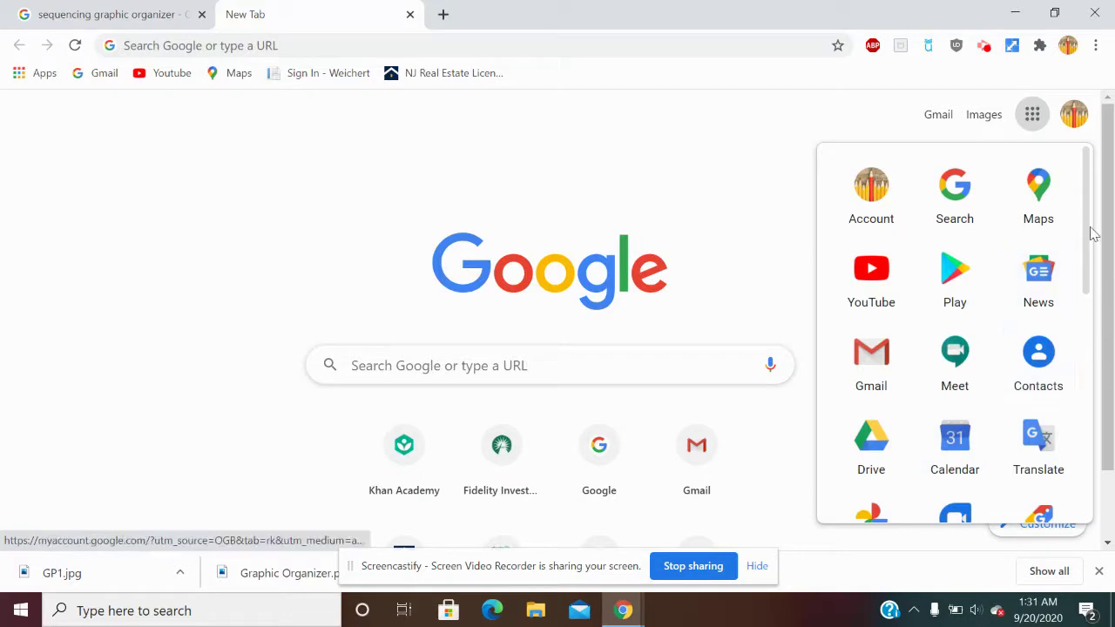
pyautogui.moveTo(1082, 228); pyautogui.dragTo(1047, 356)
pyautogui.click(882, 411)
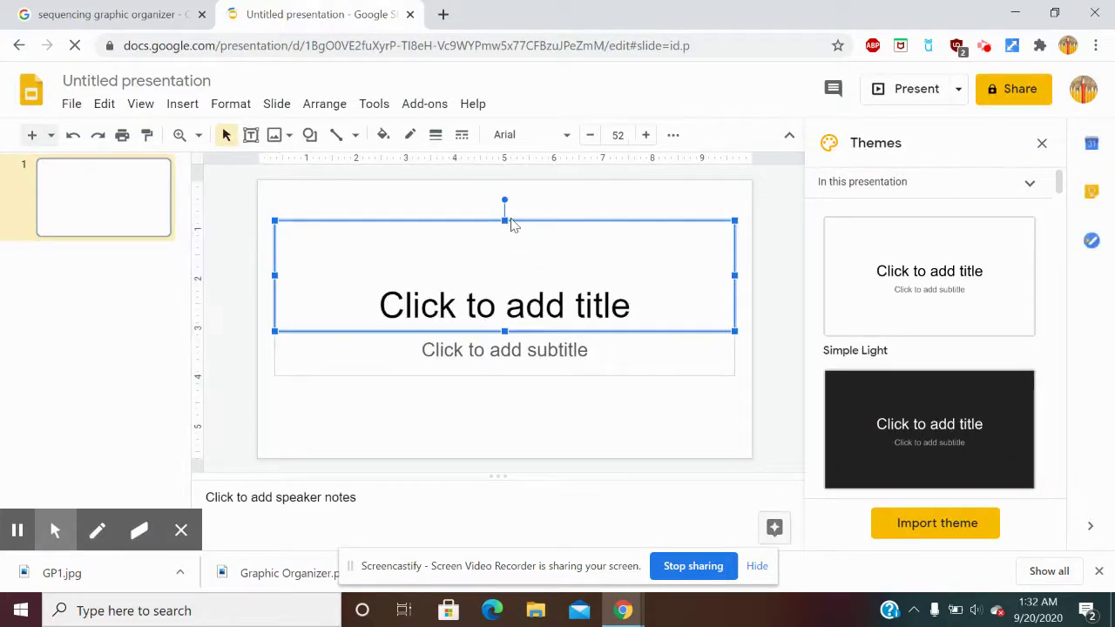
# Delete the title and subtitle placeholders and close the Themes panel.
pyautogui.press('Delete')
pyautogui.click(479, 351)
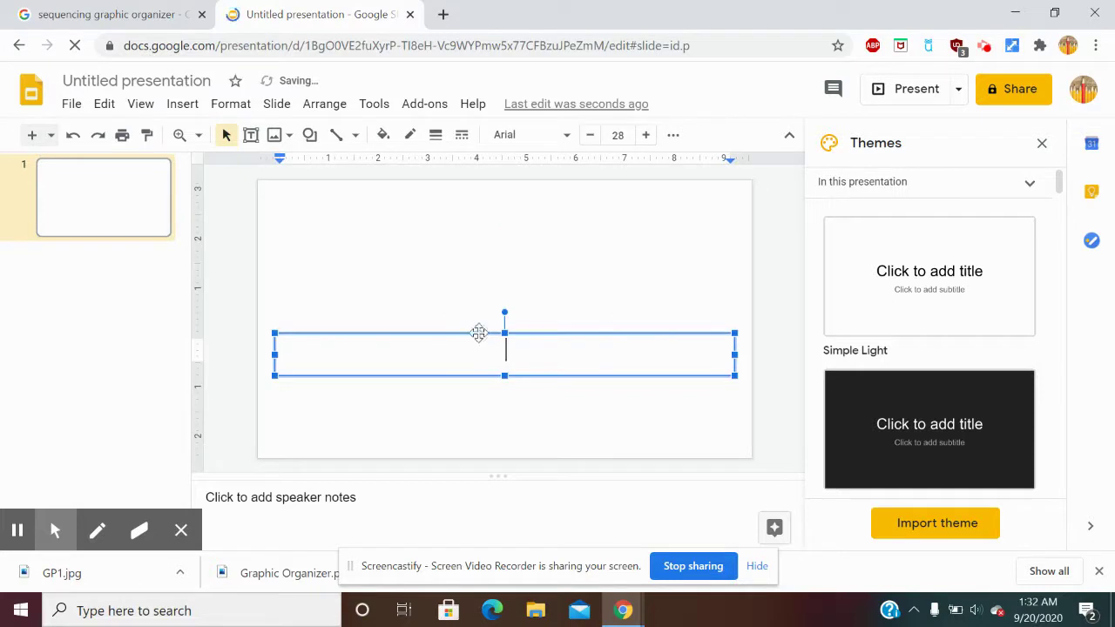
pyautogui.click(479, 334)
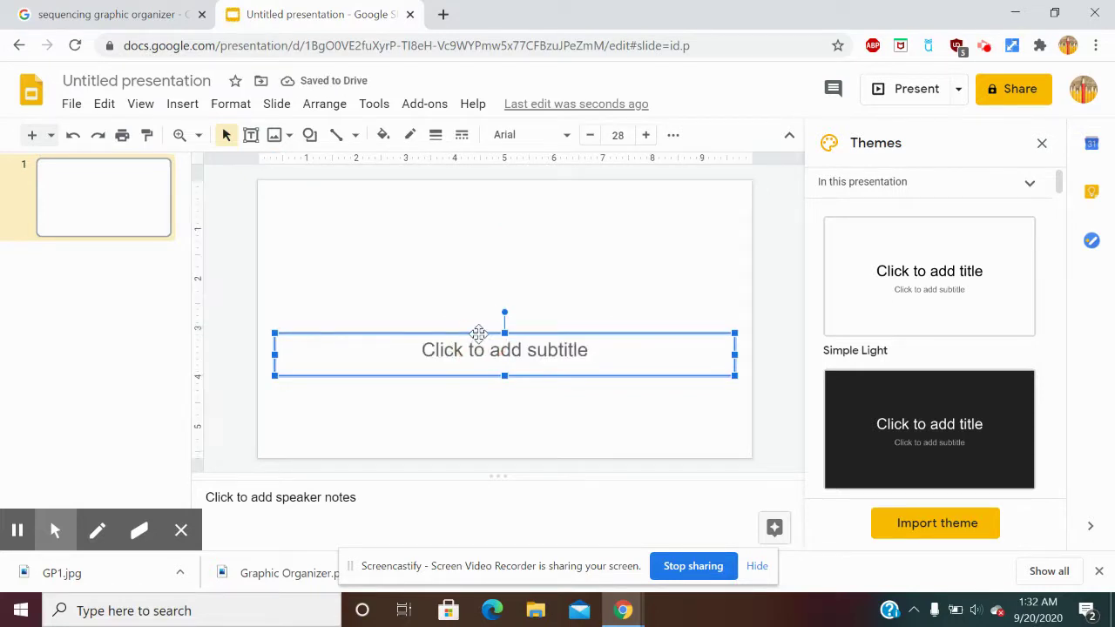
pyautogui.press('Delete')
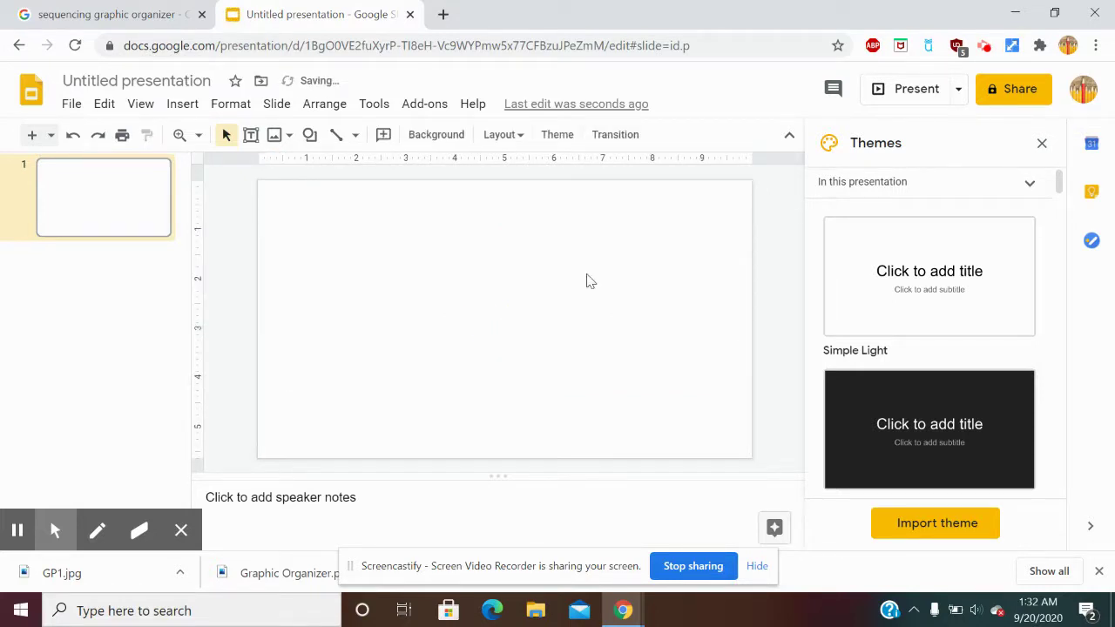
pyautogui.click(1040, 143)
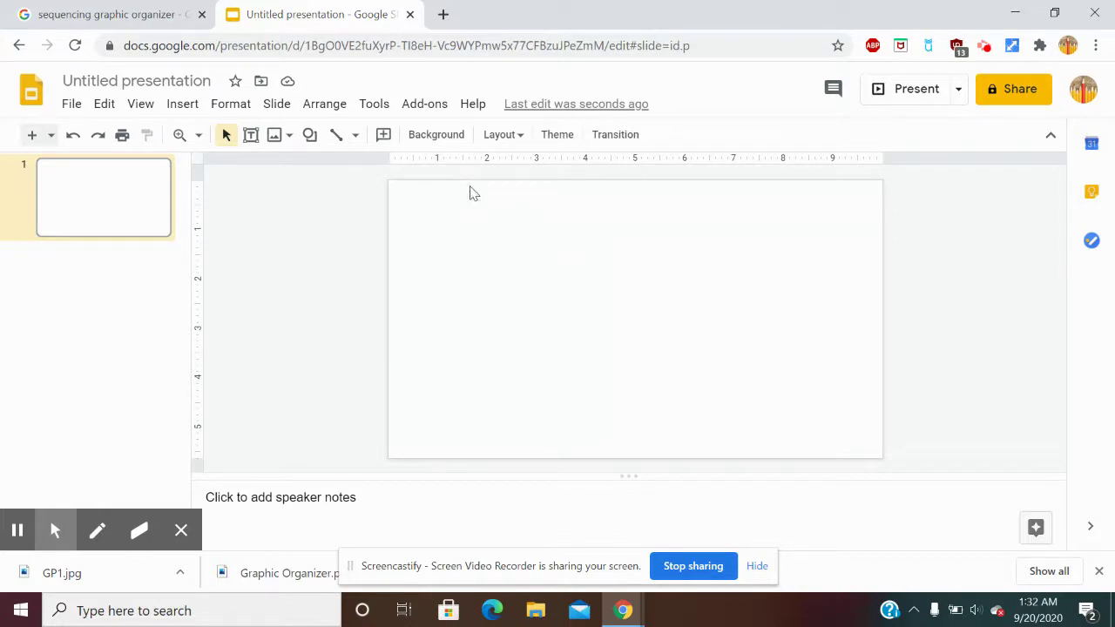
# Upload GP1.jpg from the computer as the slide's background image.
pyautogui.click(452, 143)
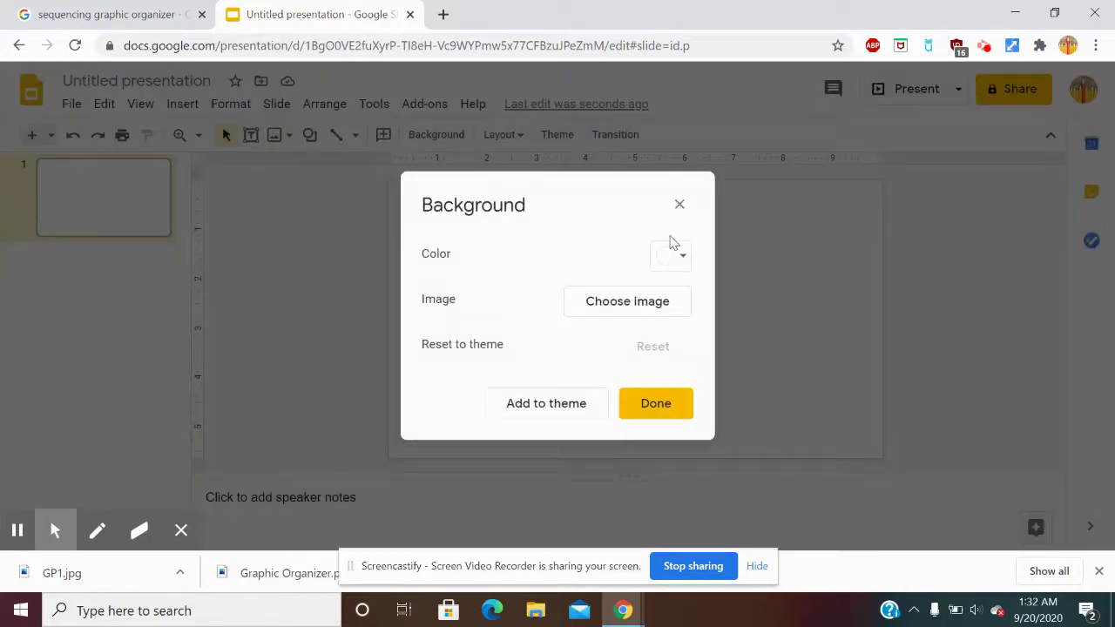
pyautogui.click(639, 313)
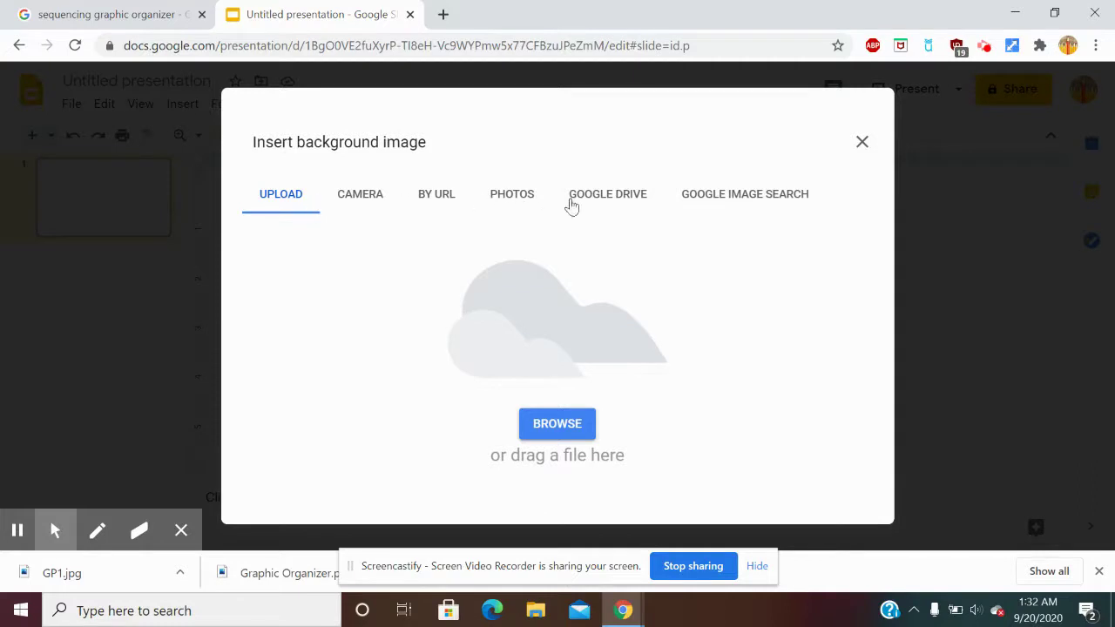
pyautogui.click(287, 200)
pyautogui.click(558, 424)
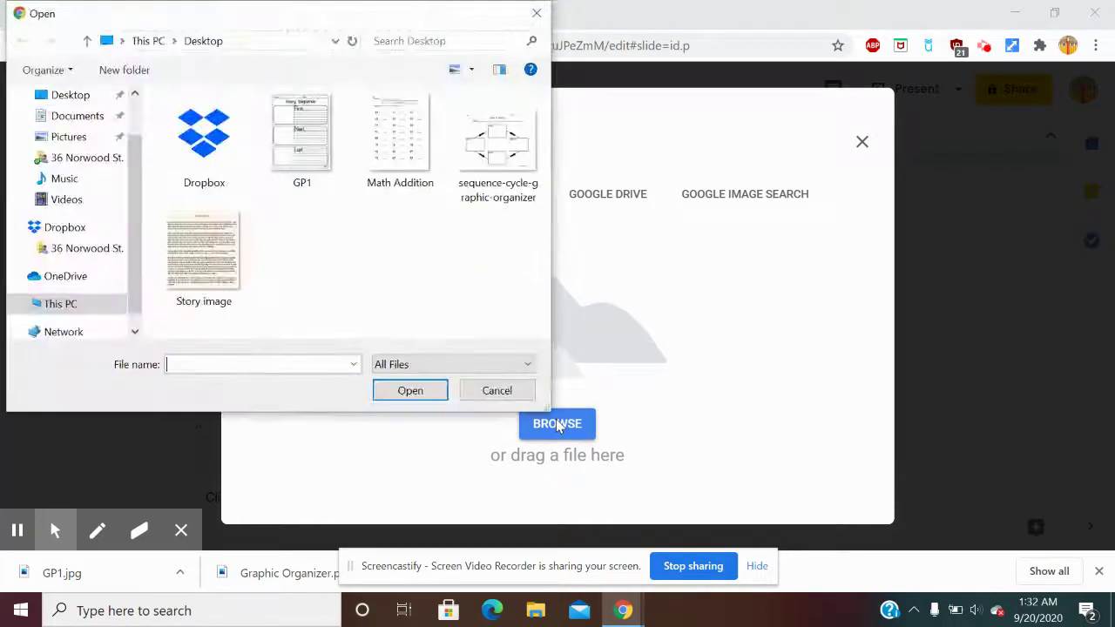
pyautogui.click(304, 144)
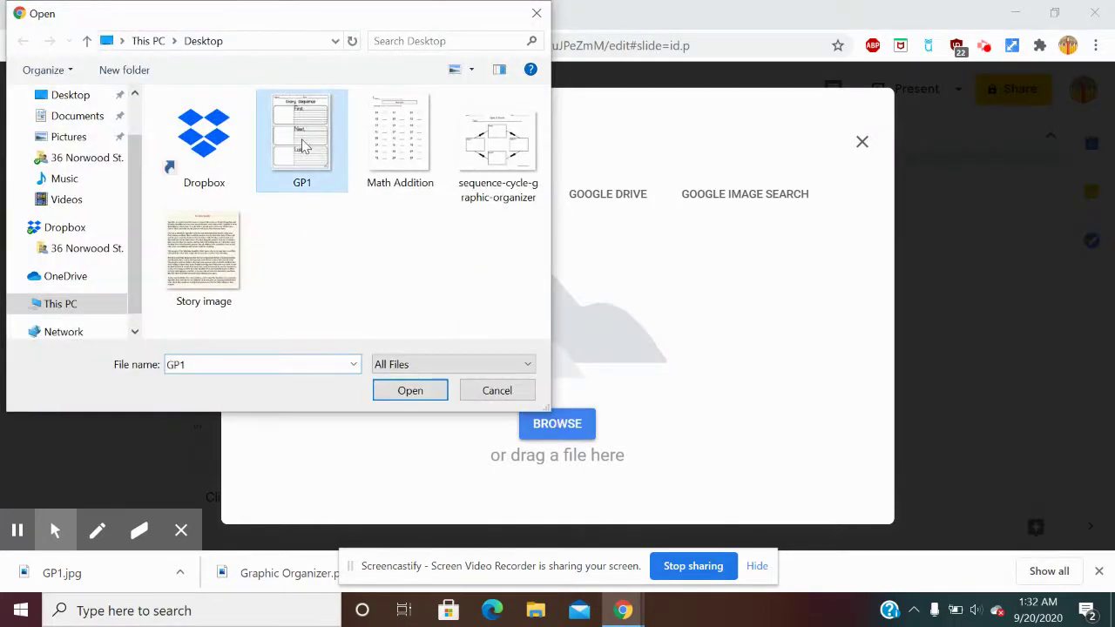
pyautogui.click(422, 392)
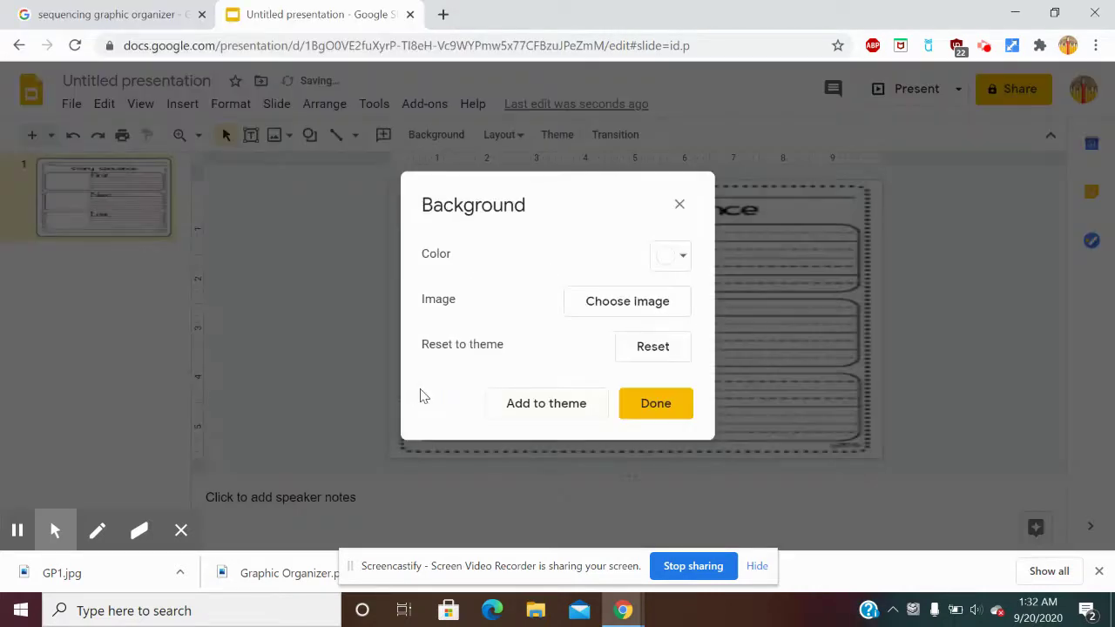
pyautogui.click(680, 417)
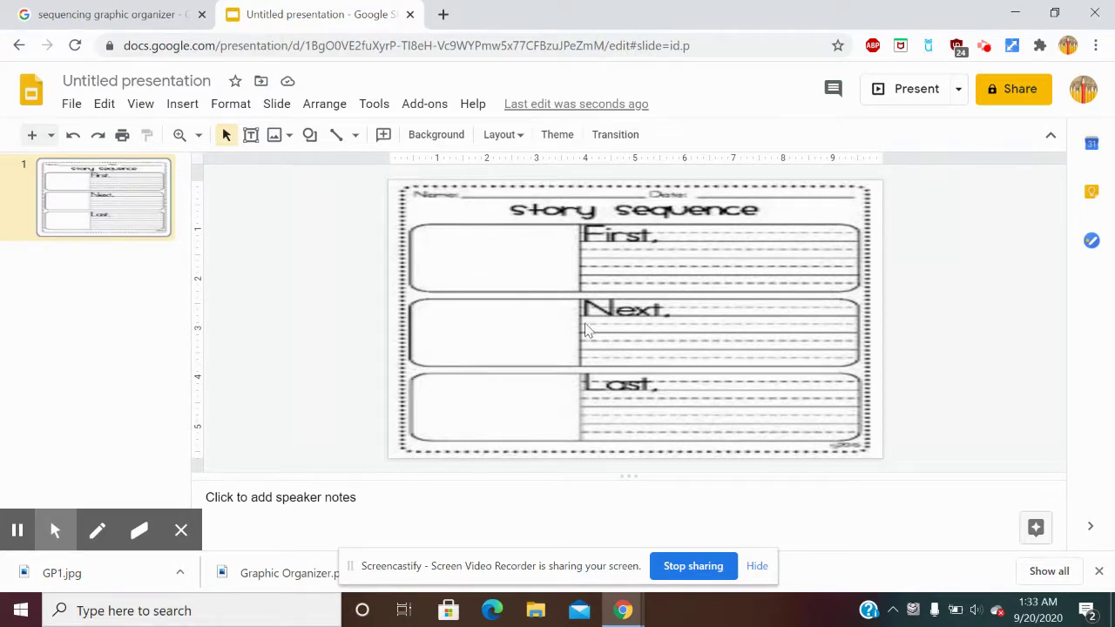
# Download the current slide as a PNG image.
pyautogui.click(71, 106)
pyautogui.moveTo(154, 334)
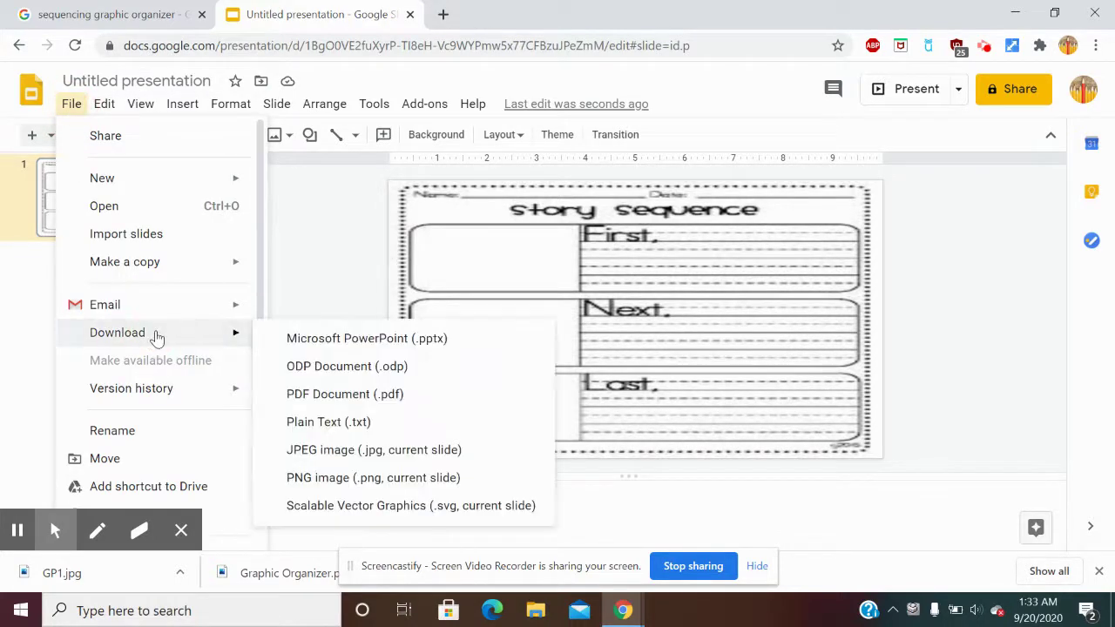
pyautogui.click(316, 477)
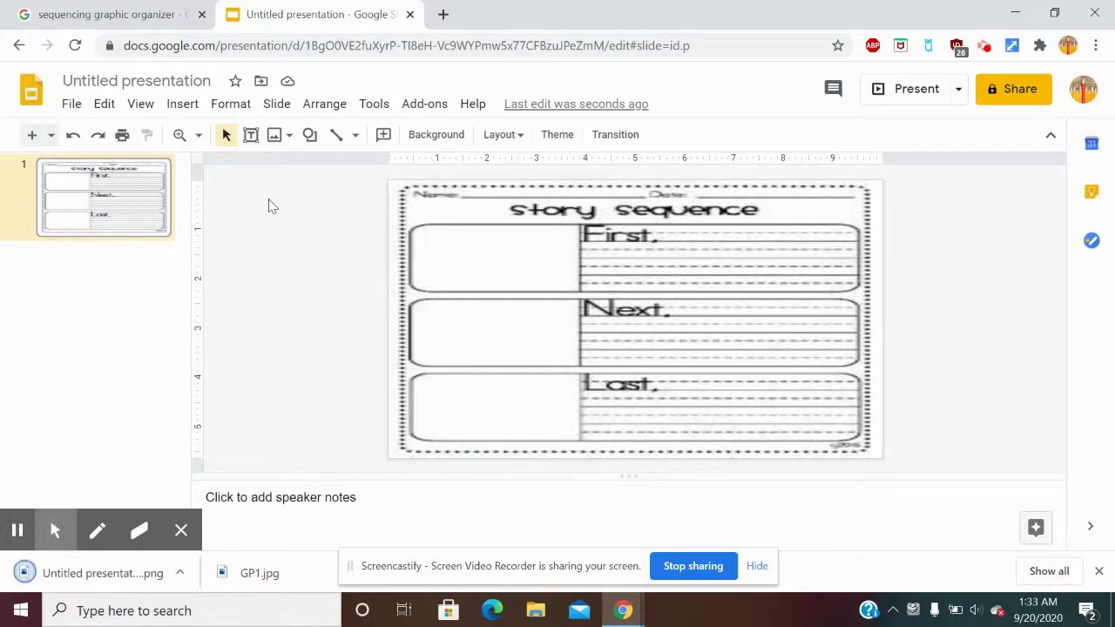
pyautogui.click(436, 139)
# Remove the old background and set the downloaded slide PNG as the new background image.
pyautogui.click(653, 353)
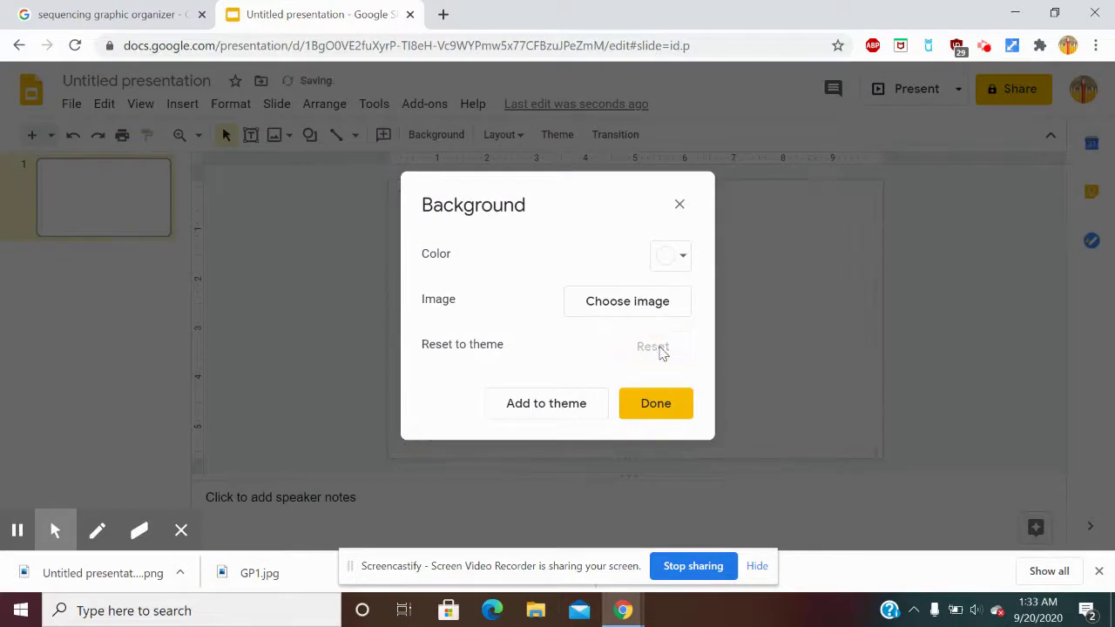
pyautogui.click(655, 404)
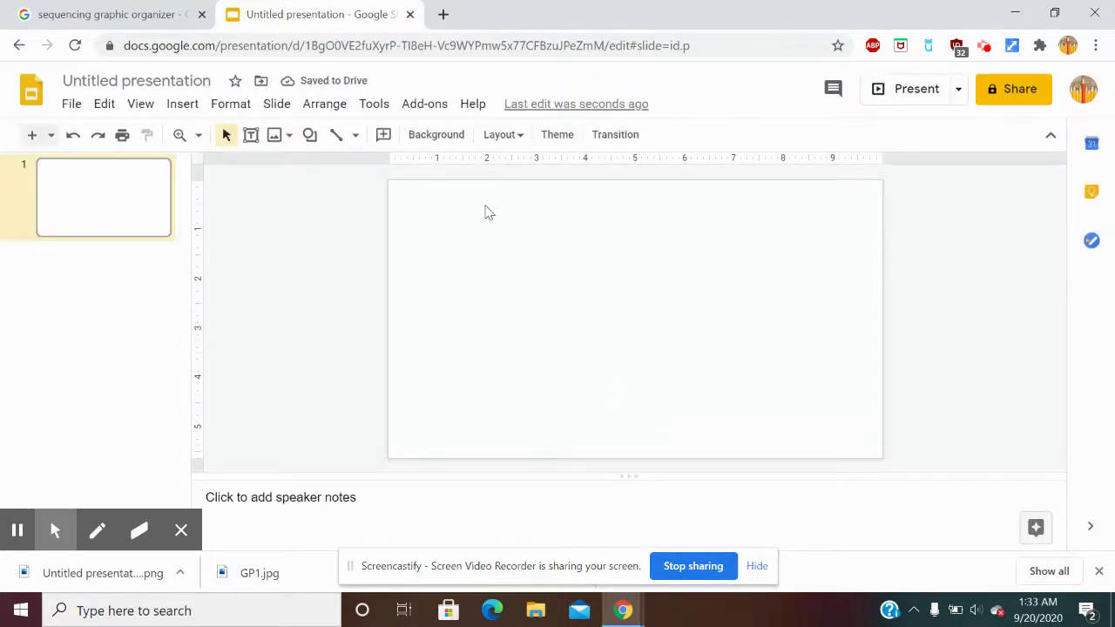
pyautogui.click(444, 136)
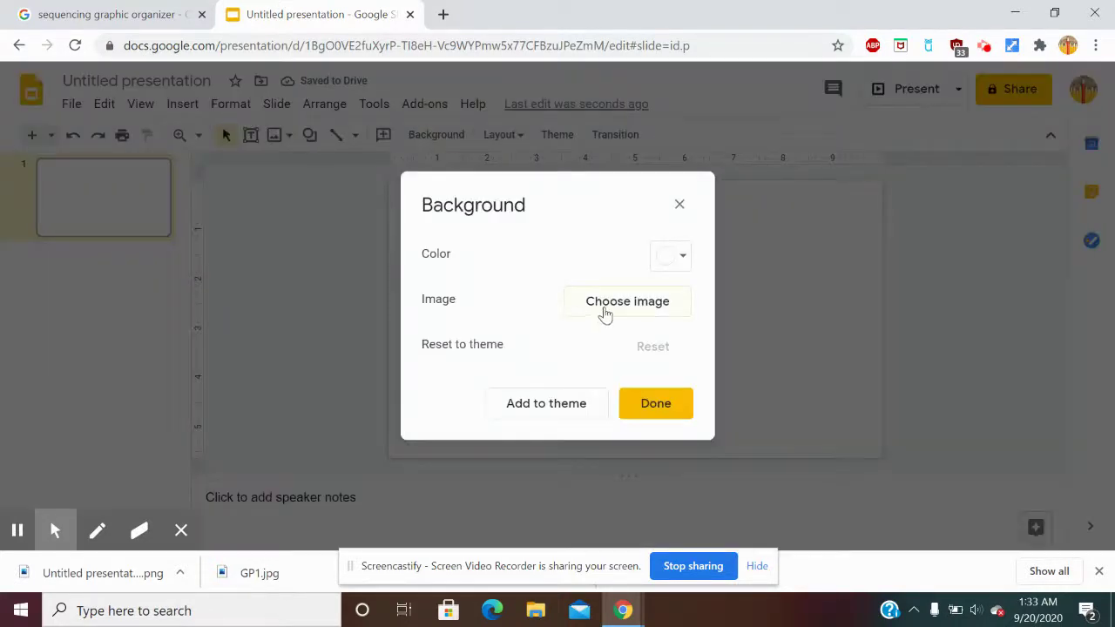
pyautogui.click(606, 311)
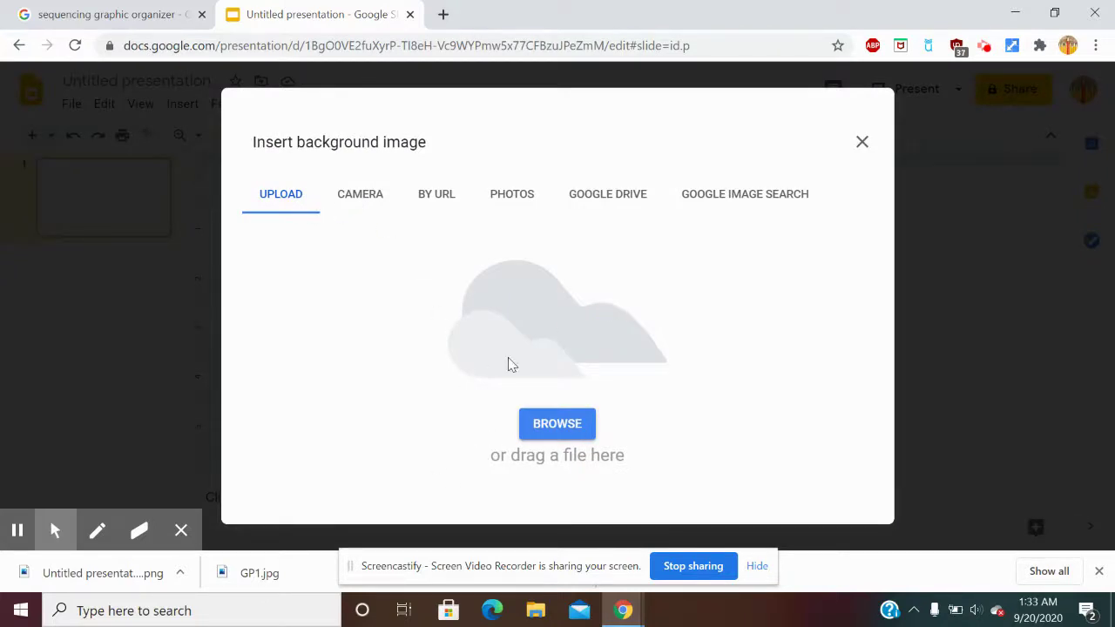
pyautogui.moveTo(183, 542)
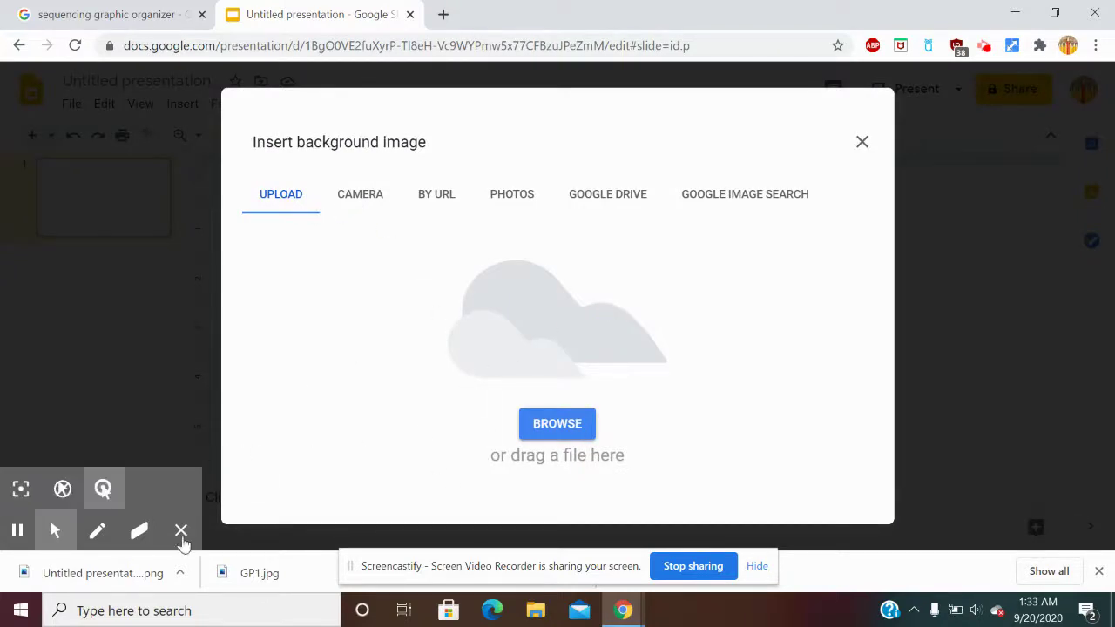
pyautogui.moveTo(125, 569); pyautogui.dragTo(514, 310)
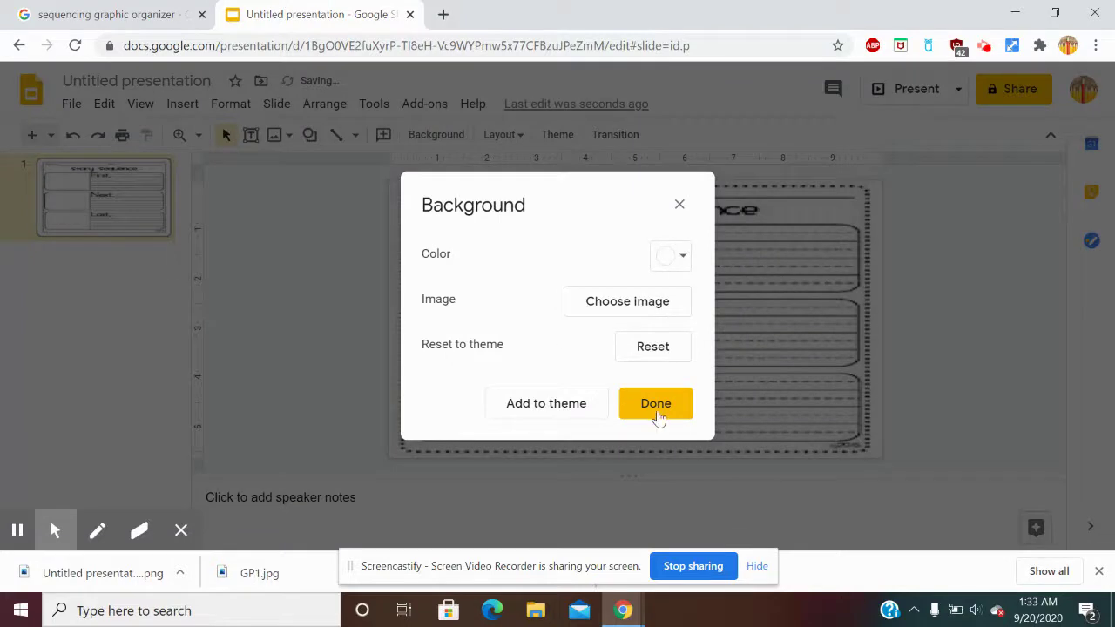
pyautogui.click(656, 406)
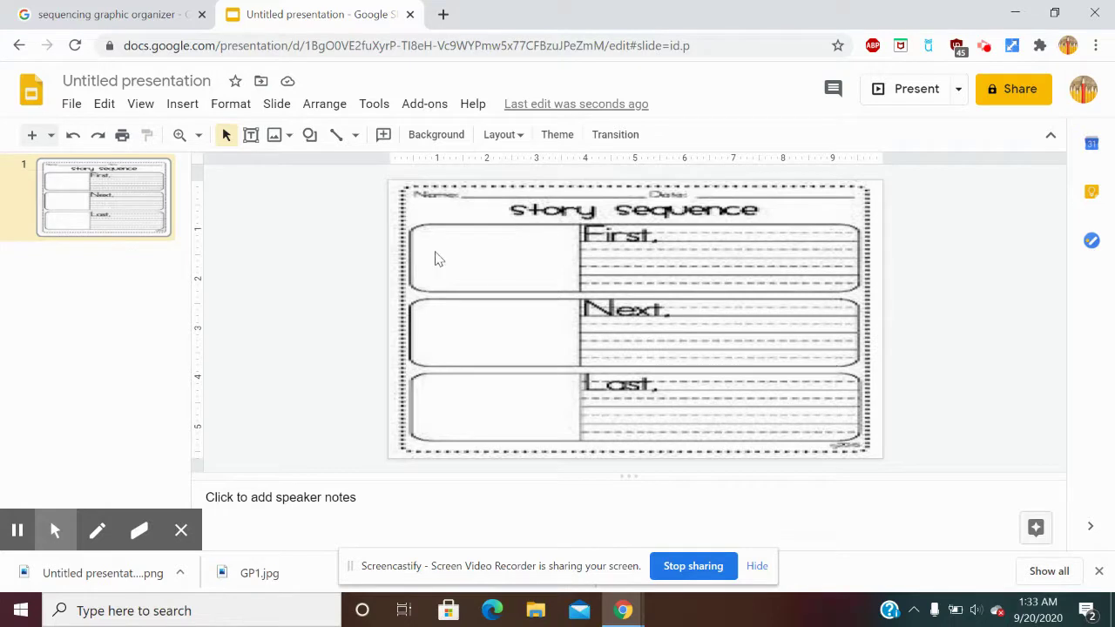
# Add a text box beside First with sample text and a name on a second line.
pyautogui.click(251, 136)
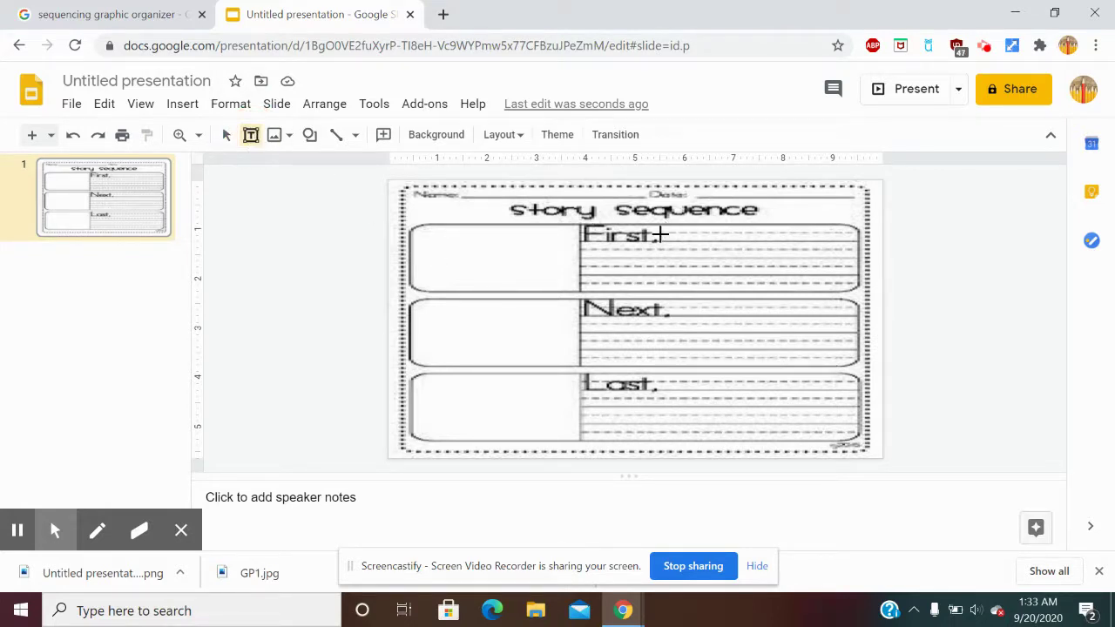
pyautogui.moveTo(660, 233); pyautogui.dragTo(844, 284)
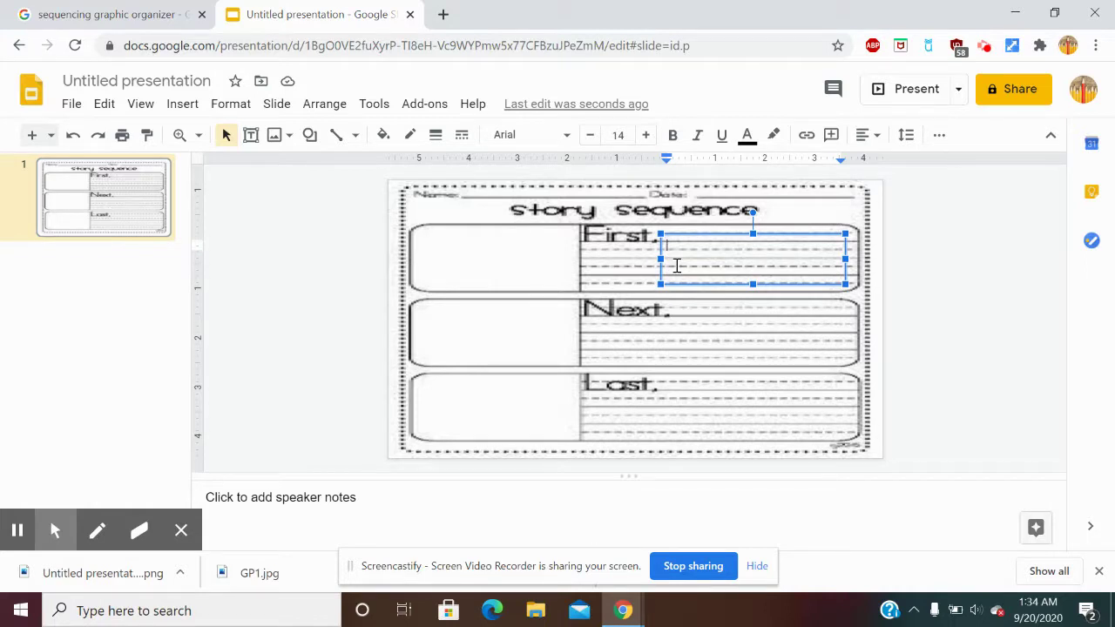
pyautogui.write('Kis')
pyautogui.write('dfjkldkjdfjkdsjfskfjkjasd')
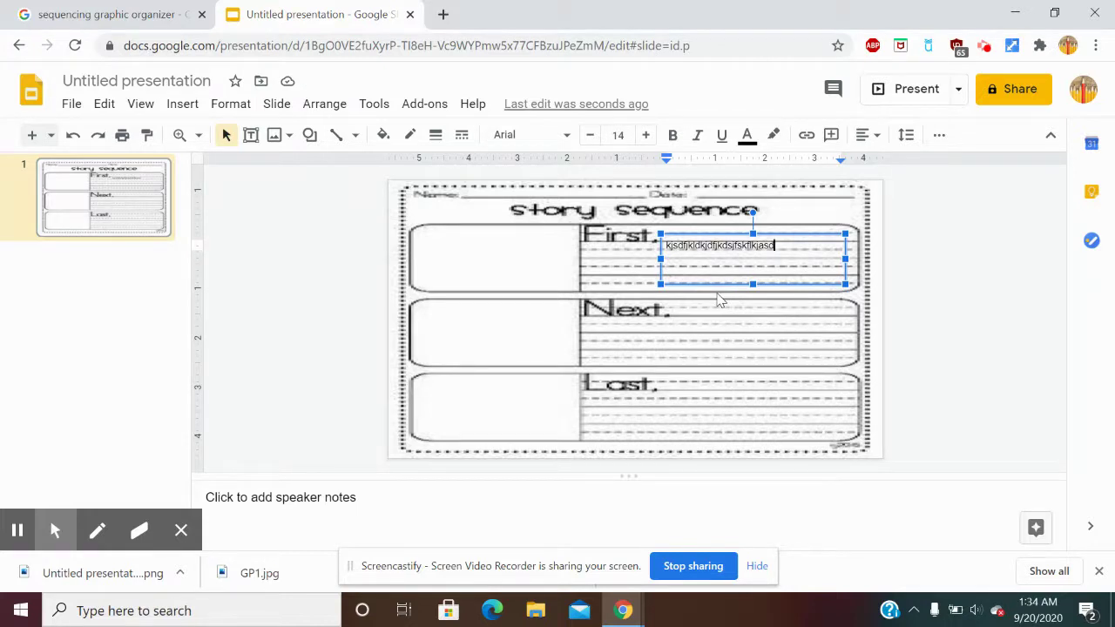
pyautogui.press('Return')
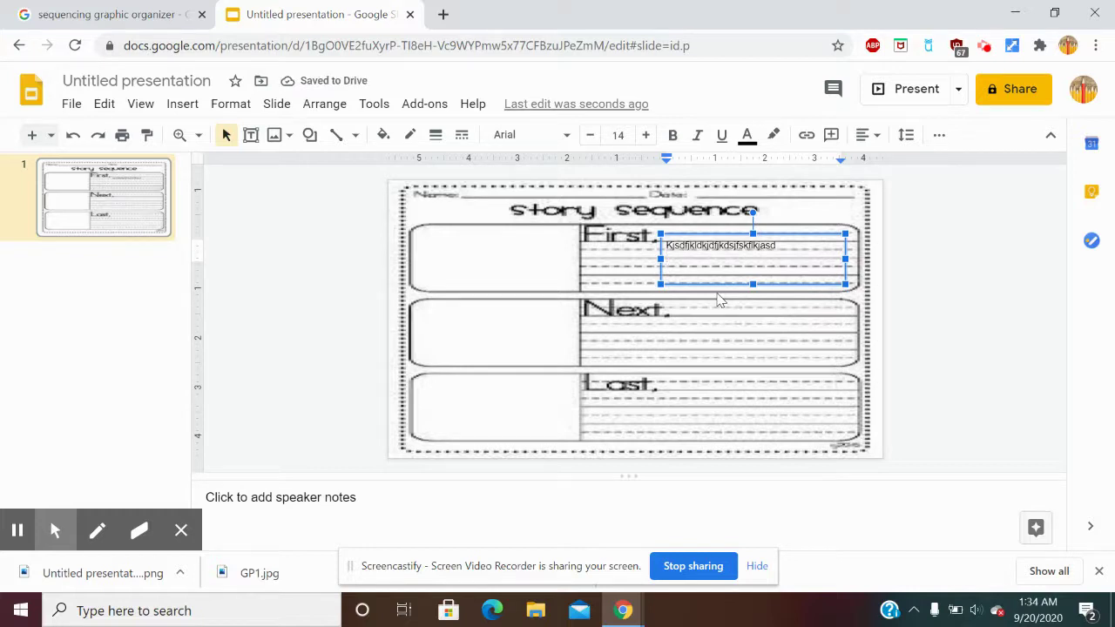
pyautogui.write('j')
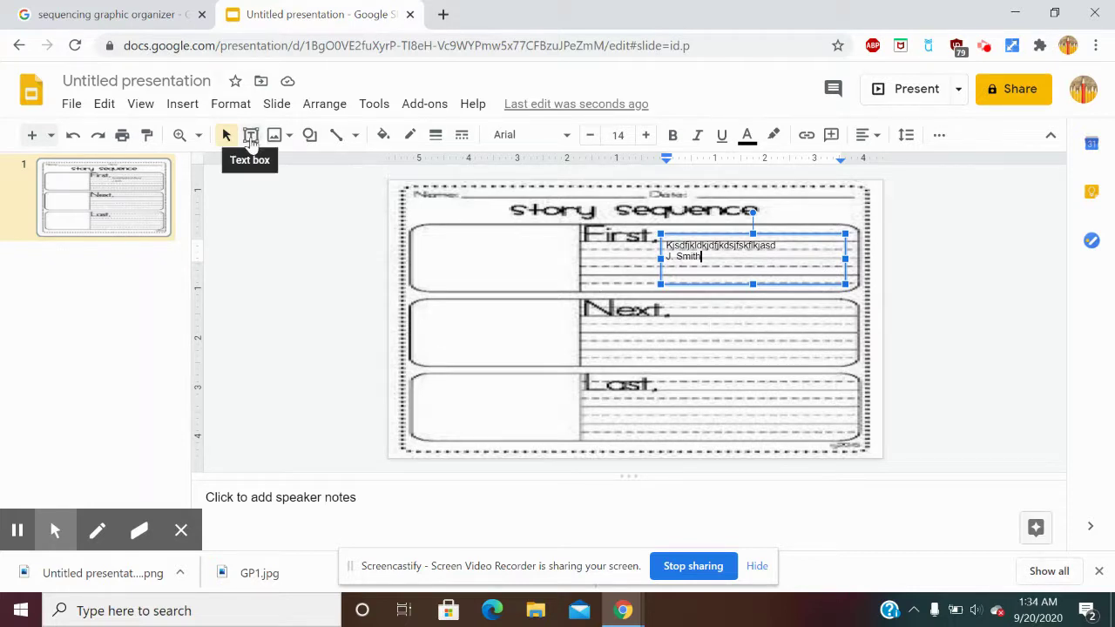
# Draw a second text box over the Next row of the organizer.
pyautogui.click(250, 138)
pyautogui.click(707, 324)
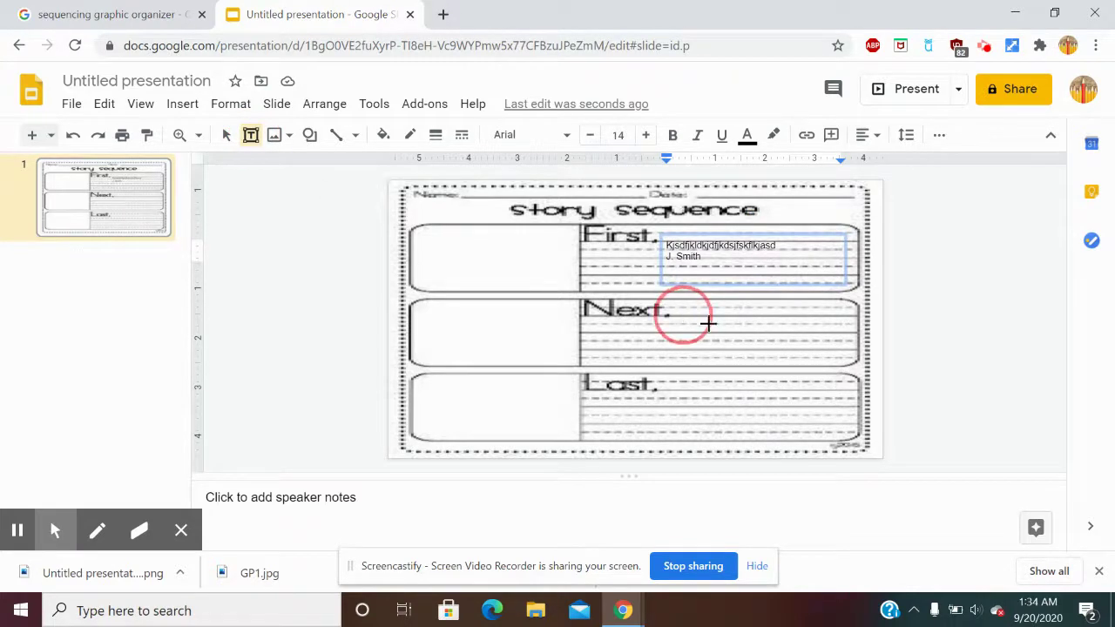
pyautogui.moveTo(707, 324); pyautogui.dragTo(849, 357)
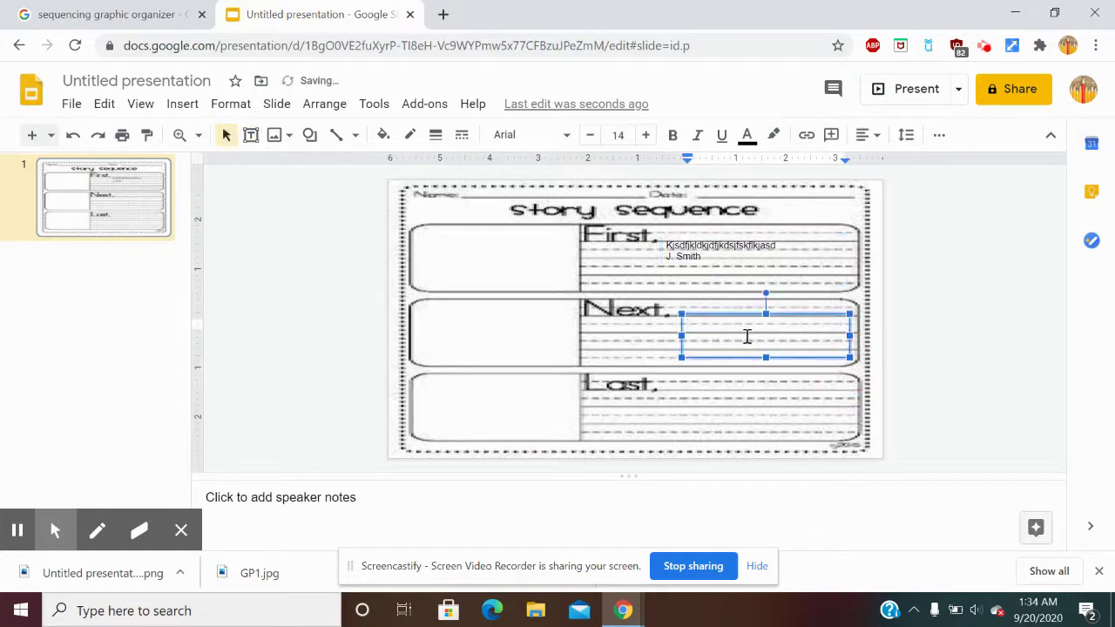
# Fill the Next text box with sample text and a student's name on the second line.
pyautogui.write('jcf;ldjfksdjkfdskfjadsk;lfjdskjads;lfk')
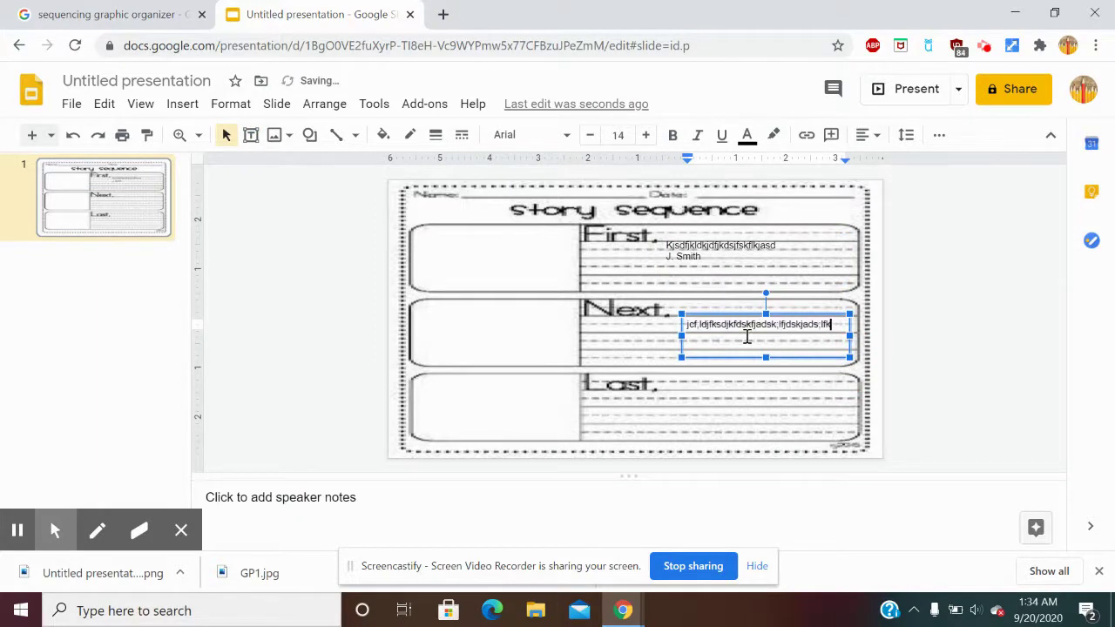
pyautogui.press('Return')
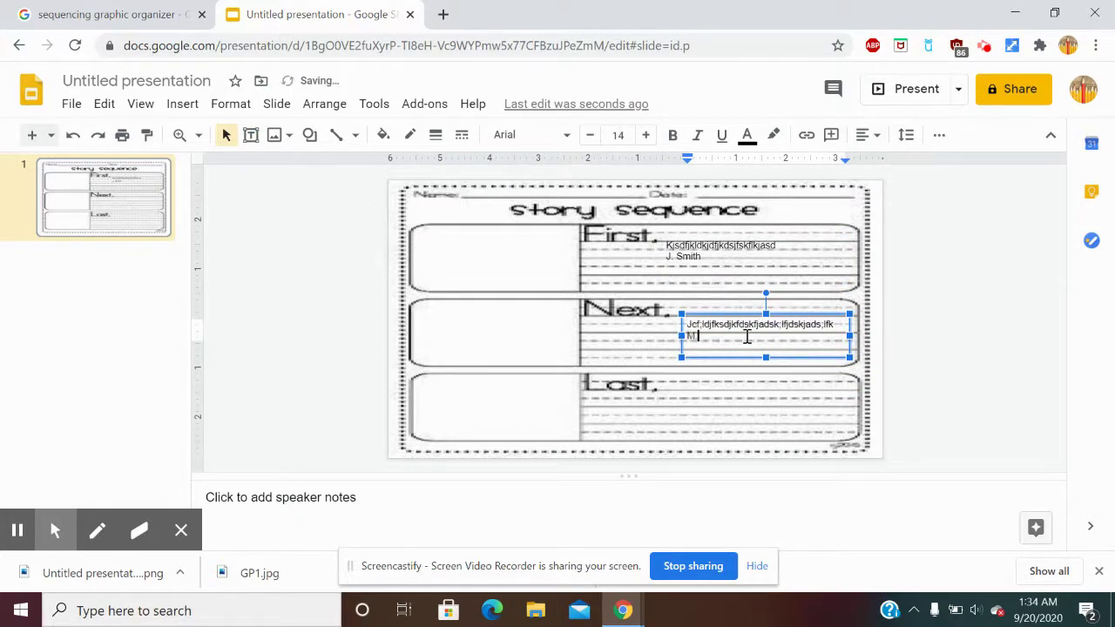
pyautogui.write('M. Parsons')
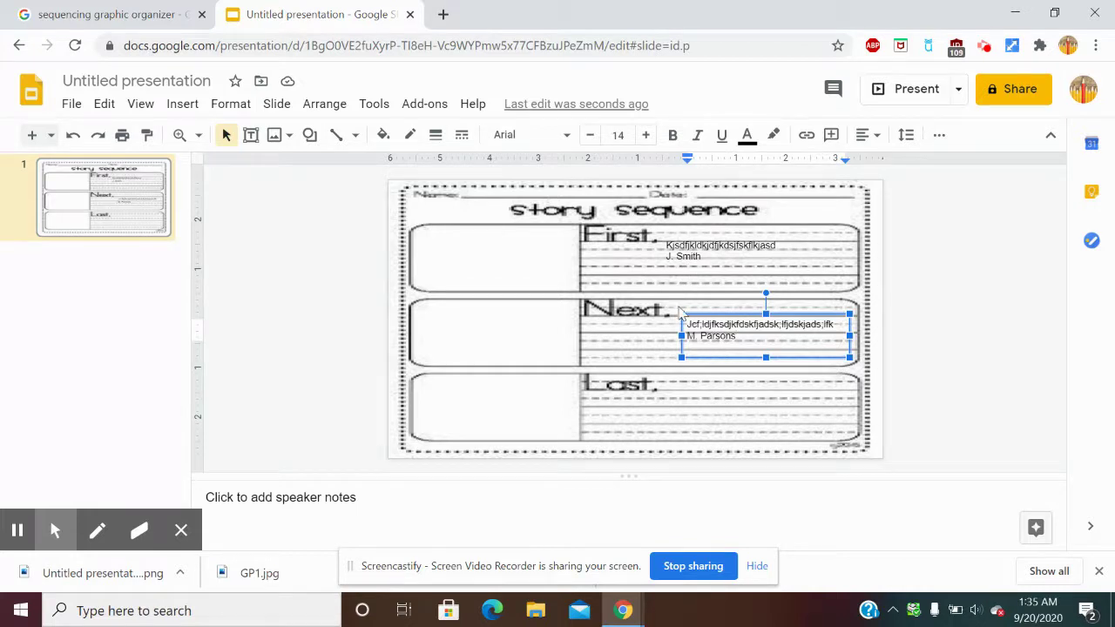
pyautogui.click(1004, 92)
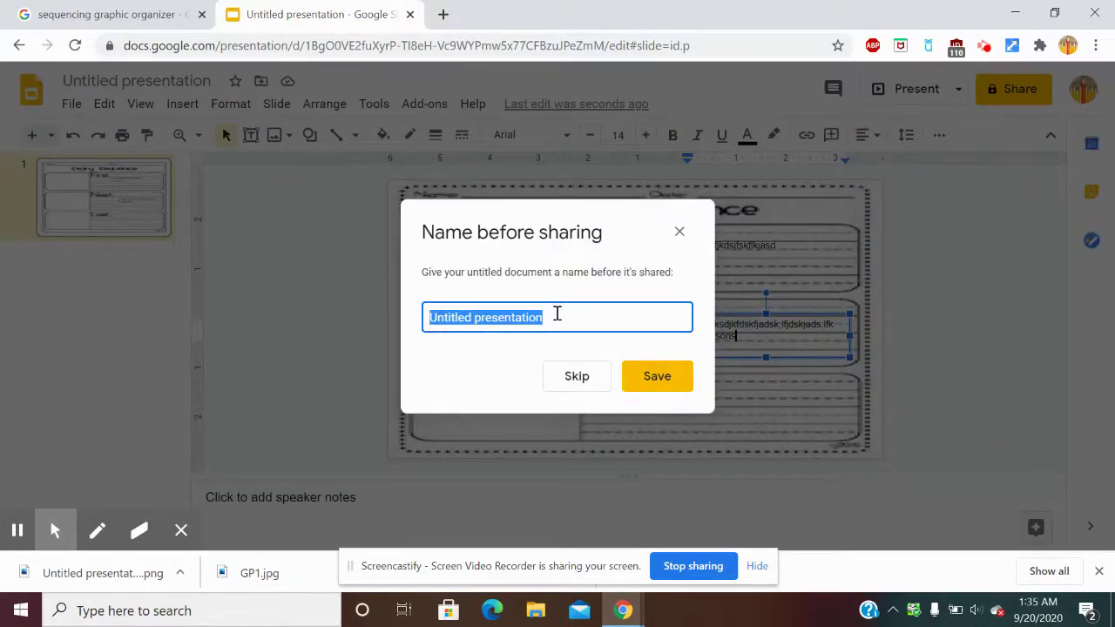
# Save the title 'Graphic Organizer Demo', review sharing permissions, and copy the presentation link.
pyautogui.write('Graphic')
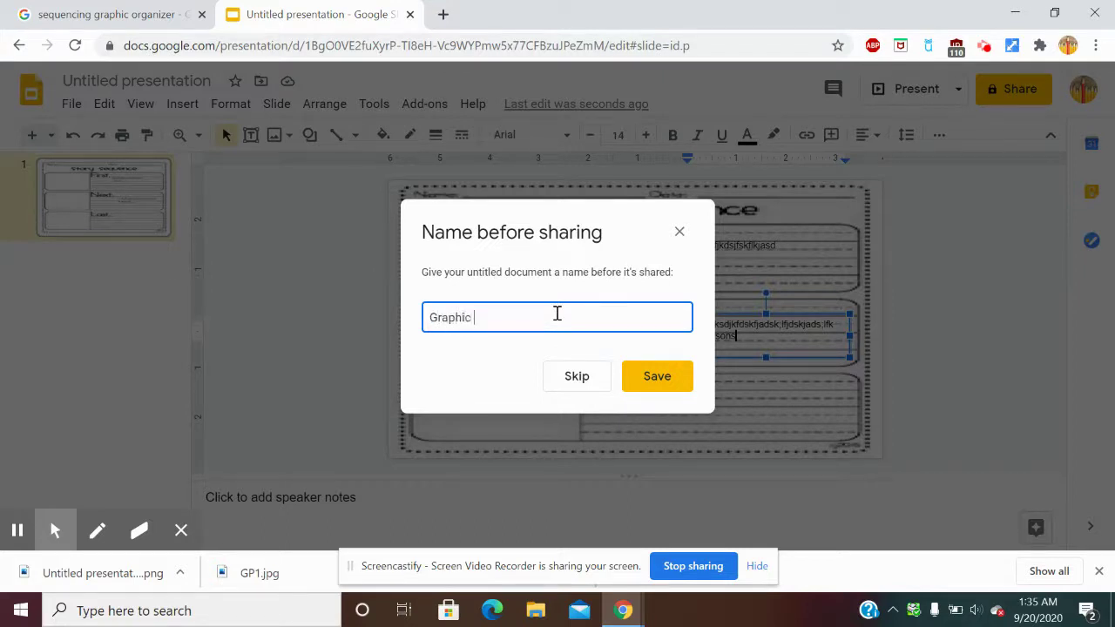
pyautogui.write(' Organizer')
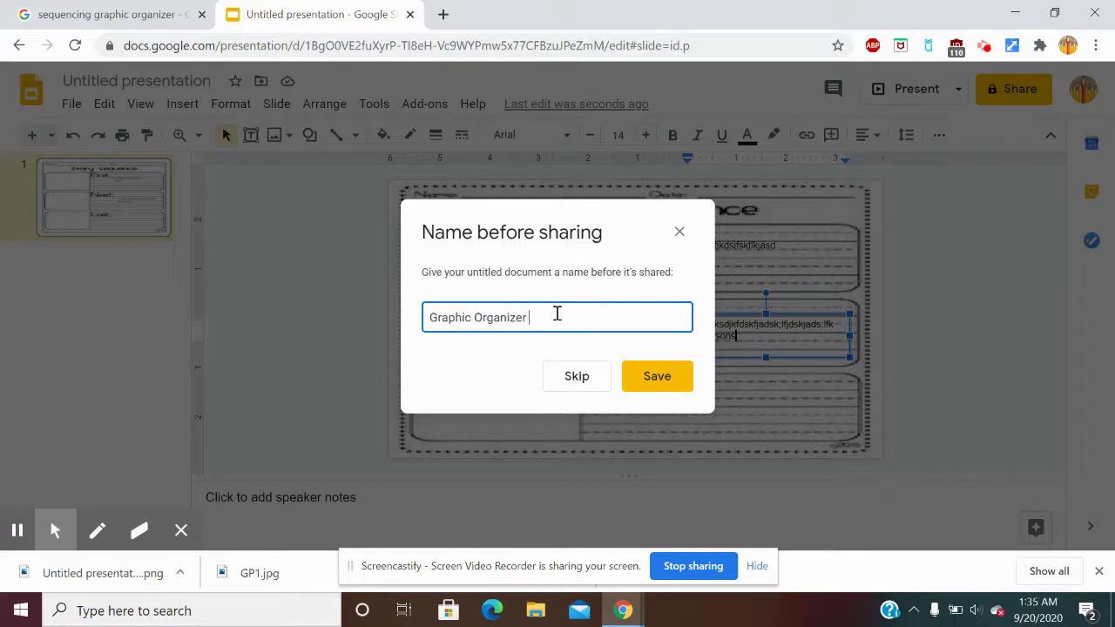
pyautogui.write(' Demo')
pyautogui.click(659, 377)
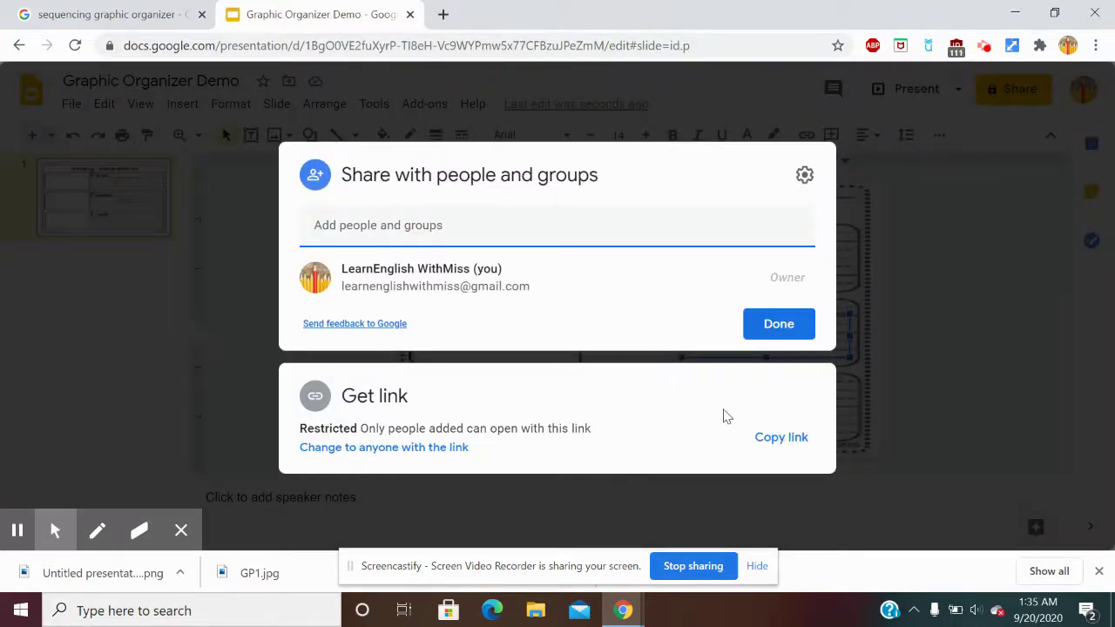
pyautogui.click(804, 175)
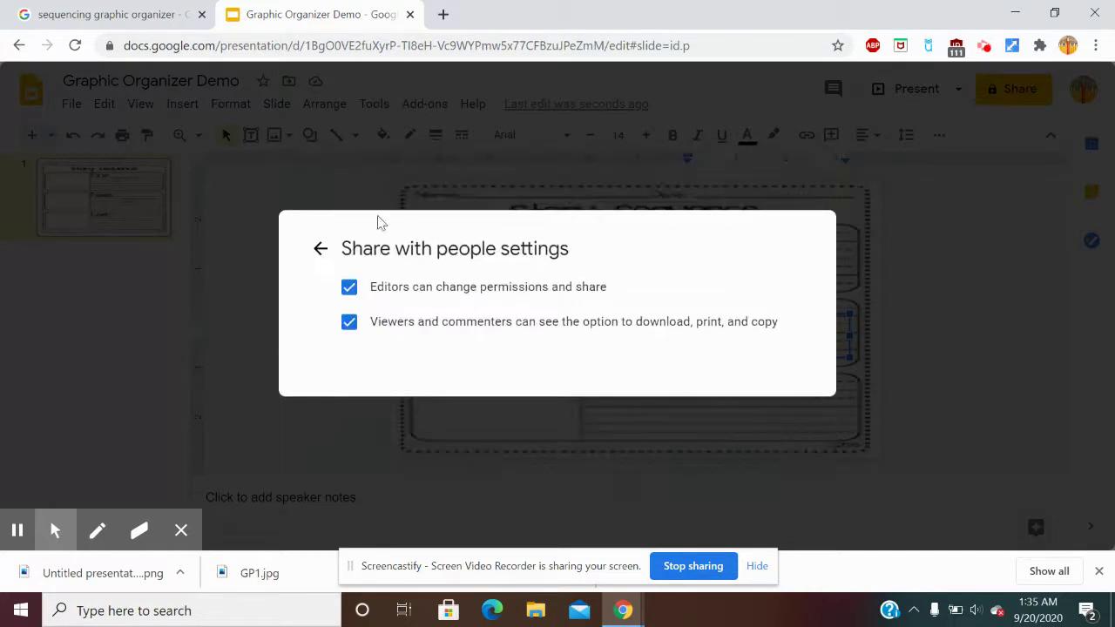
pyautogui.click(321, 249)
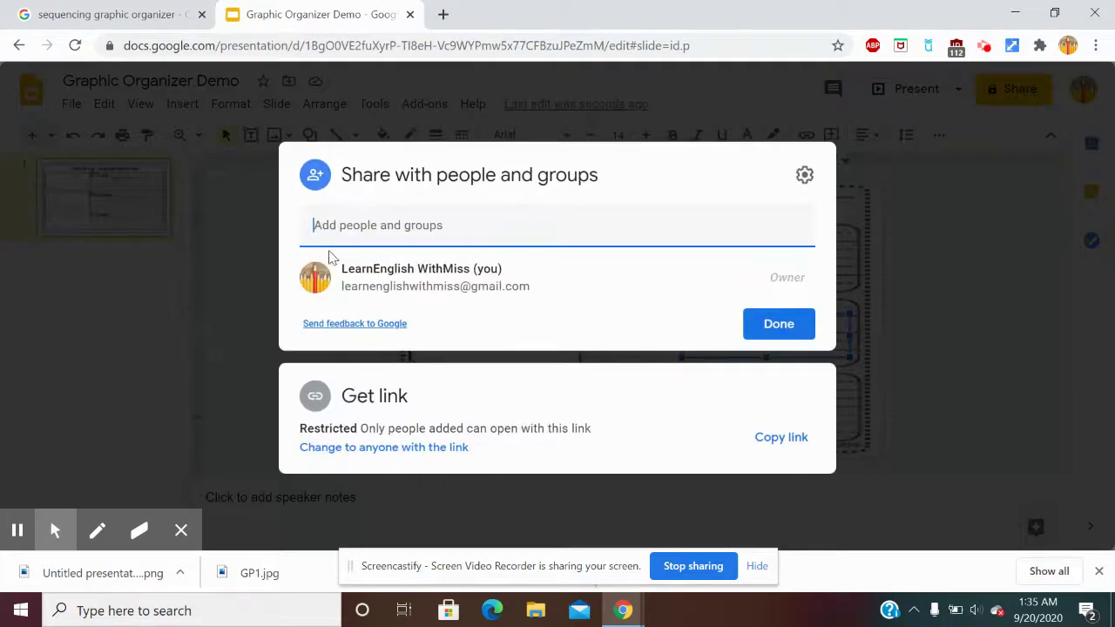
pyautogui.click(805, 438)
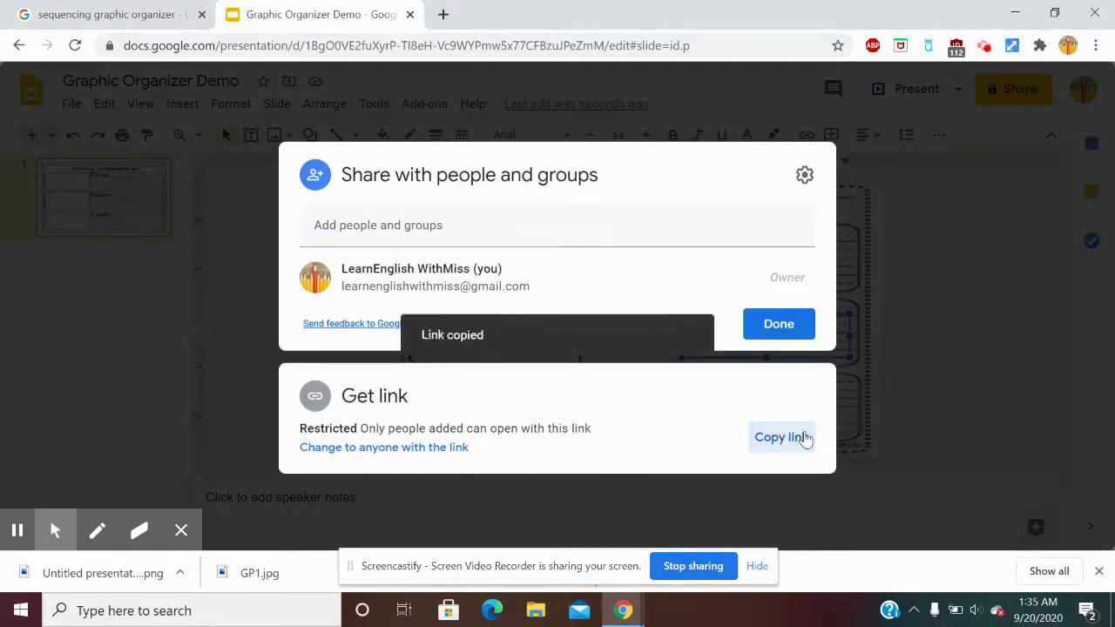
pyautogui.click(793, 322)
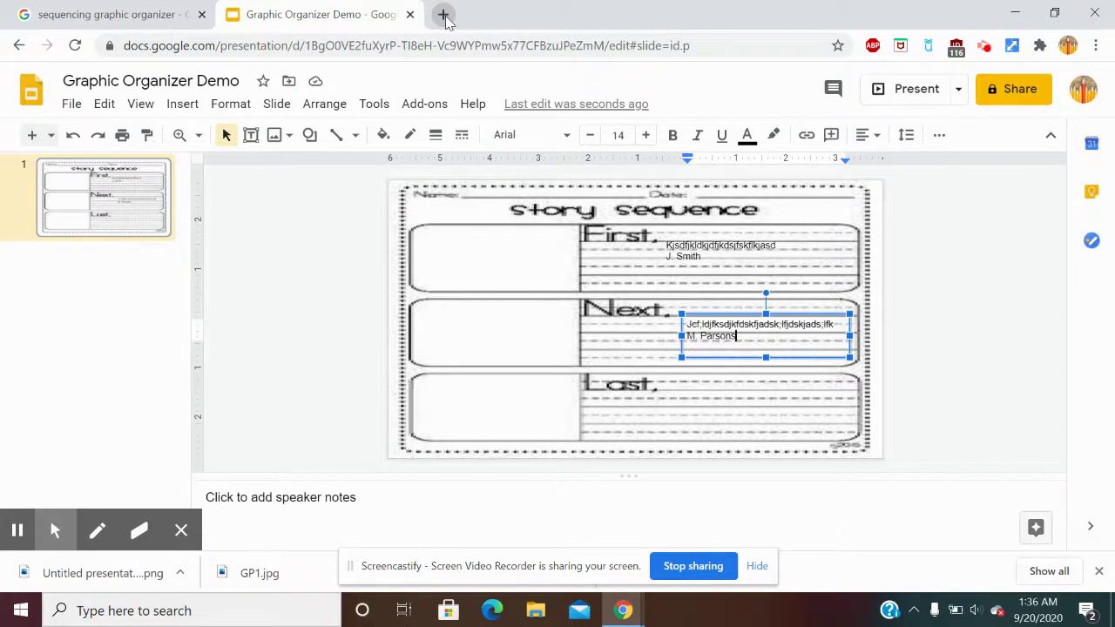
pyautogui.click(443, 15)
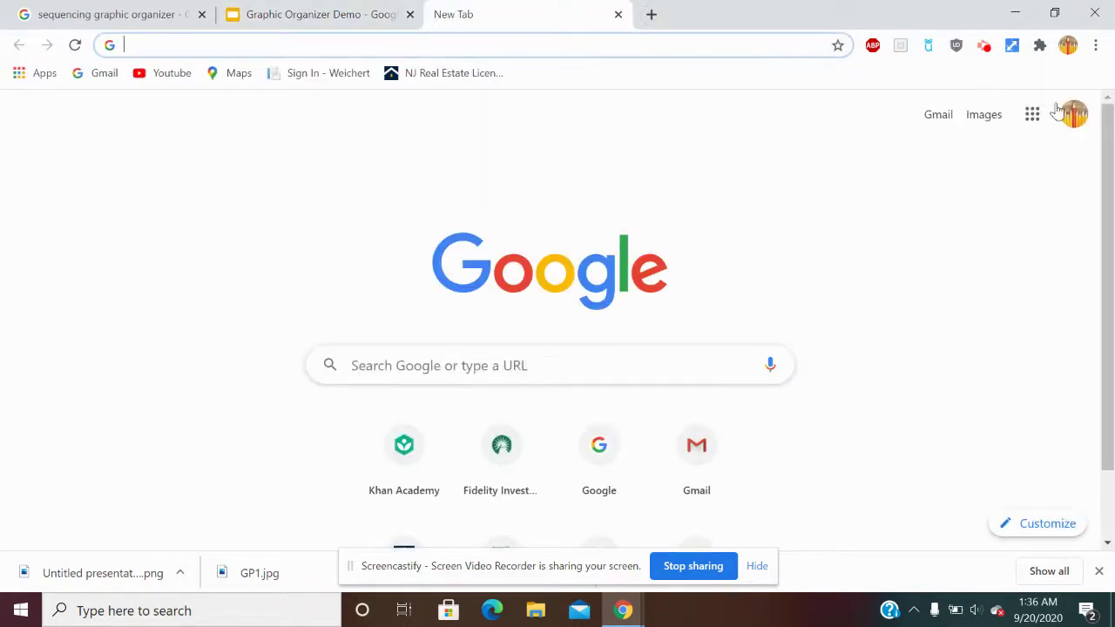
# Open Google Classroom in a new Chrome tab from the Google apps grid.
pyautogui.click(1032, 114)
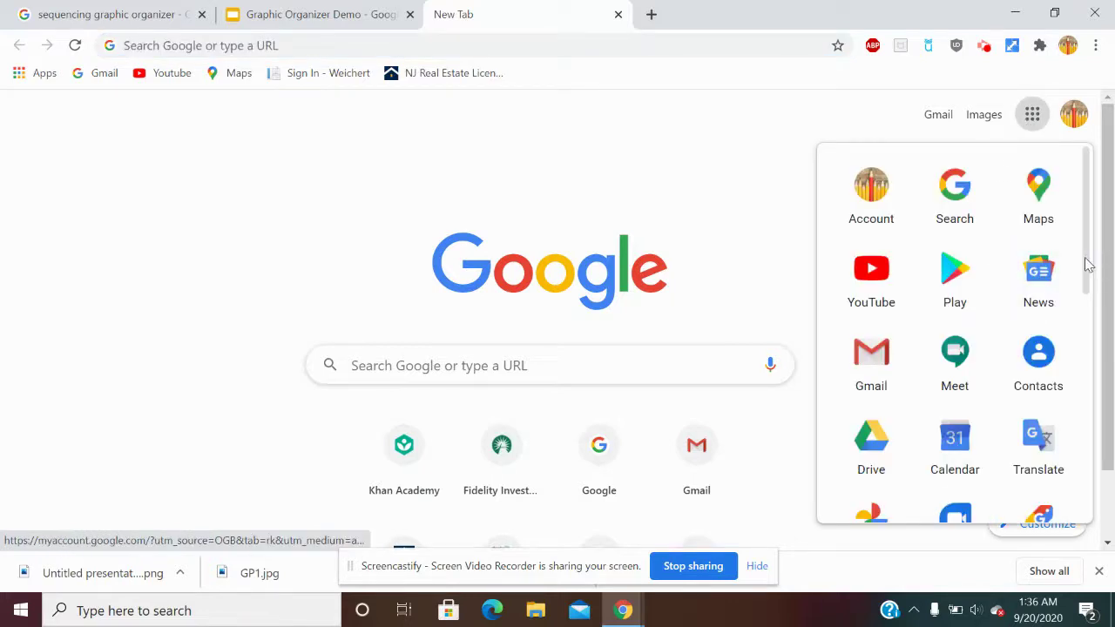
pyautogui.moveTo(1088, 265); pyautogui.dragTo(1069, 467)
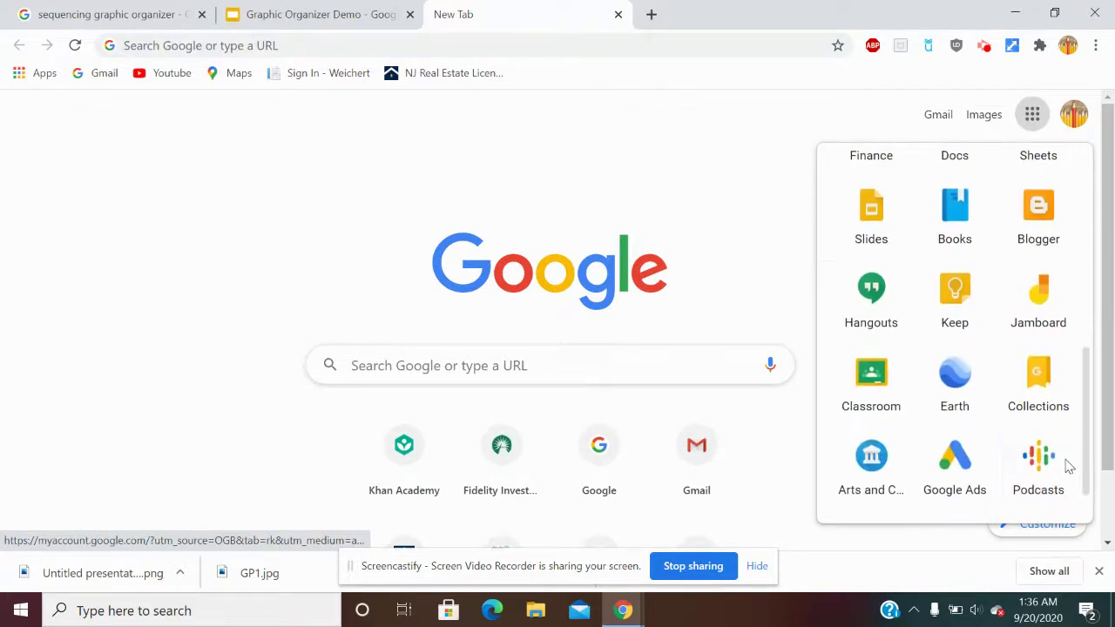
pyautogui.click(855, 414)
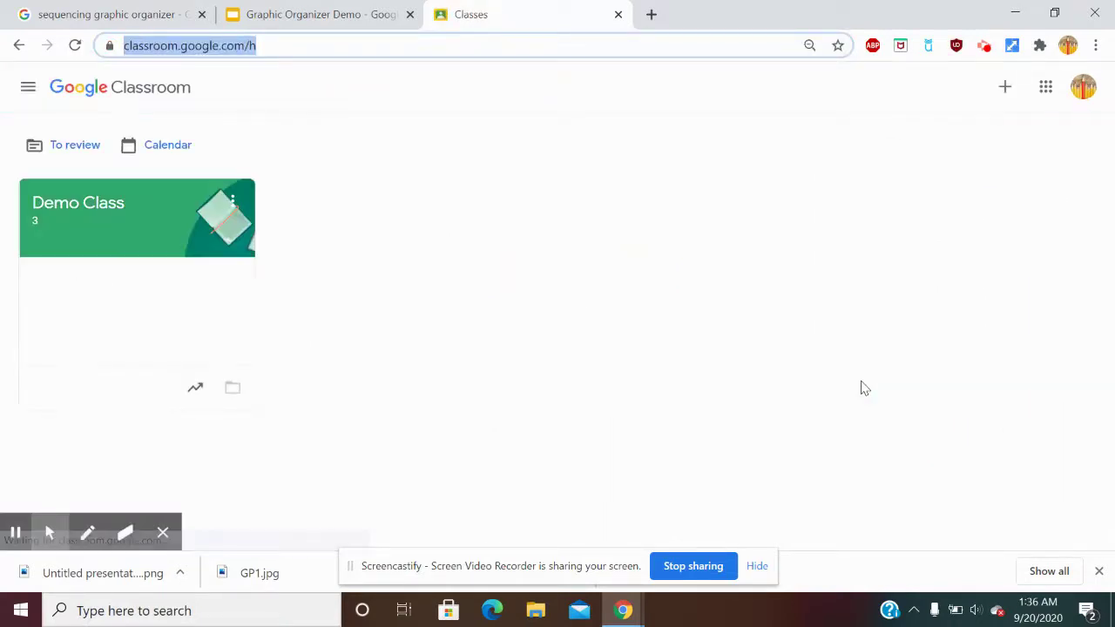
# Go to the Demo Class's Classwork page and start a new assignment.
pyautogui.click(96, 213)
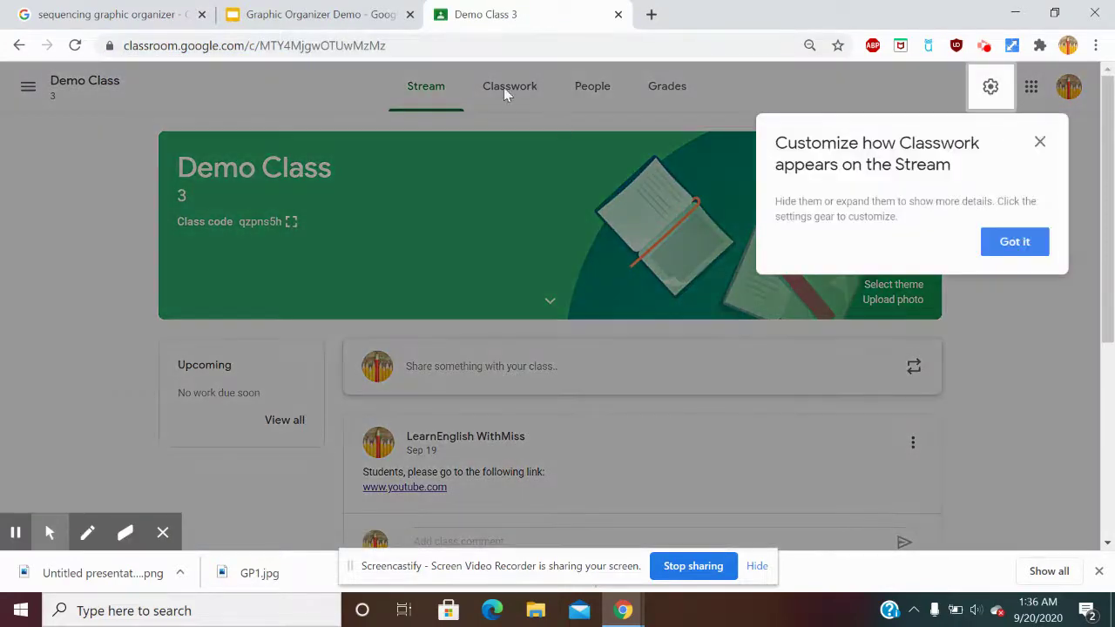
pyautogui.click(1034, 249)
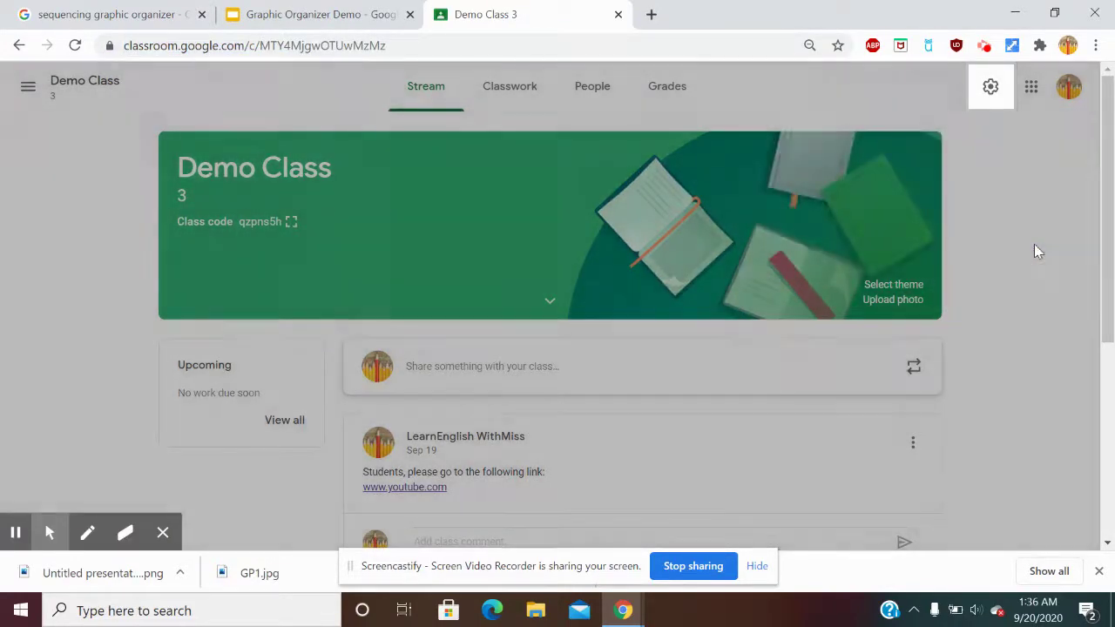
pyautogui.click(512, 94)
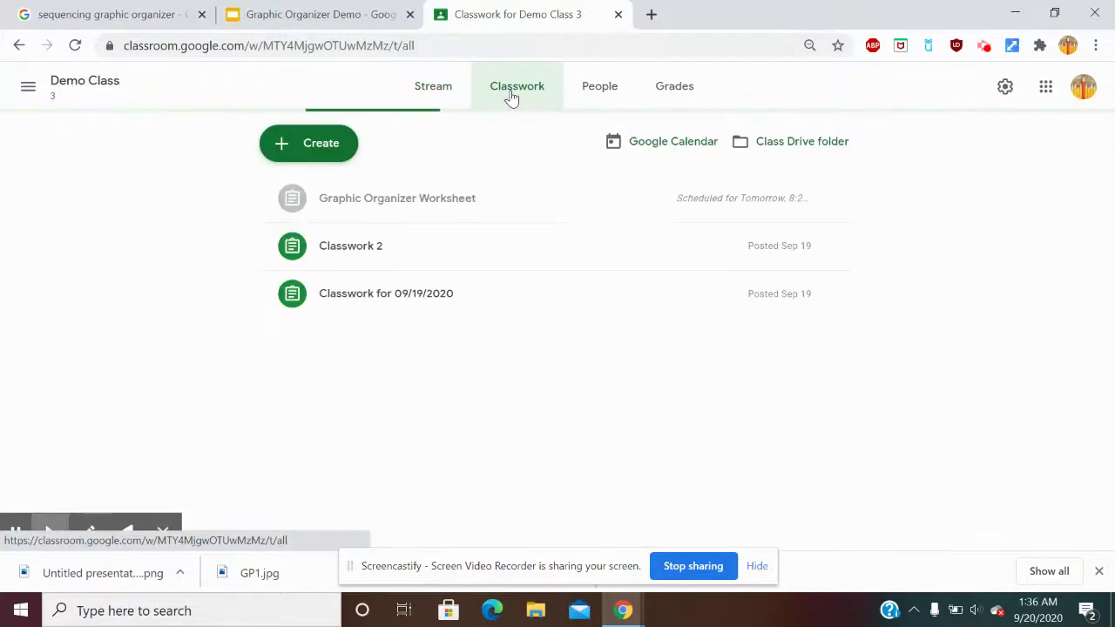
pyautogui.click(321, 153)
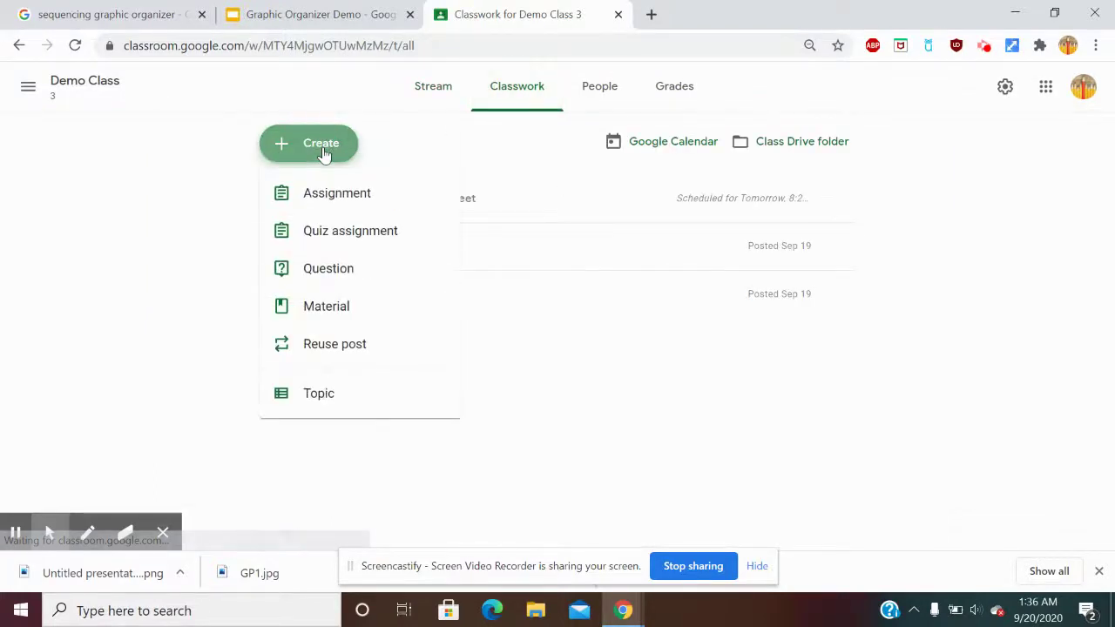
pyautogui.click(339, 195)
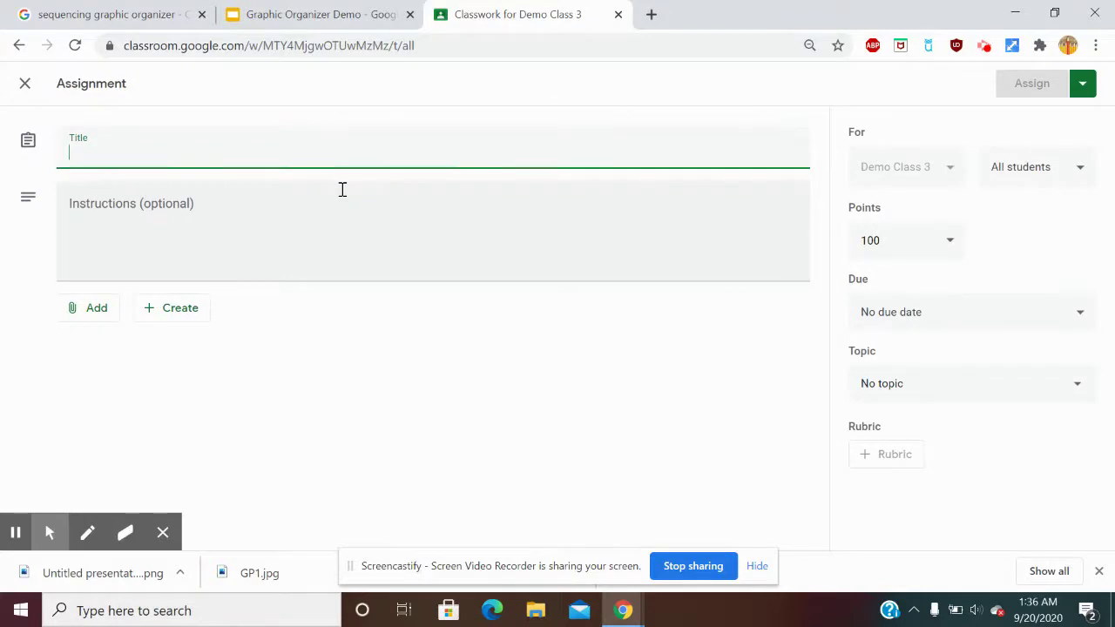
# Title the assignment 'Graphic Organizer Interactive lesson'.
pyautogui.write('Graphi')
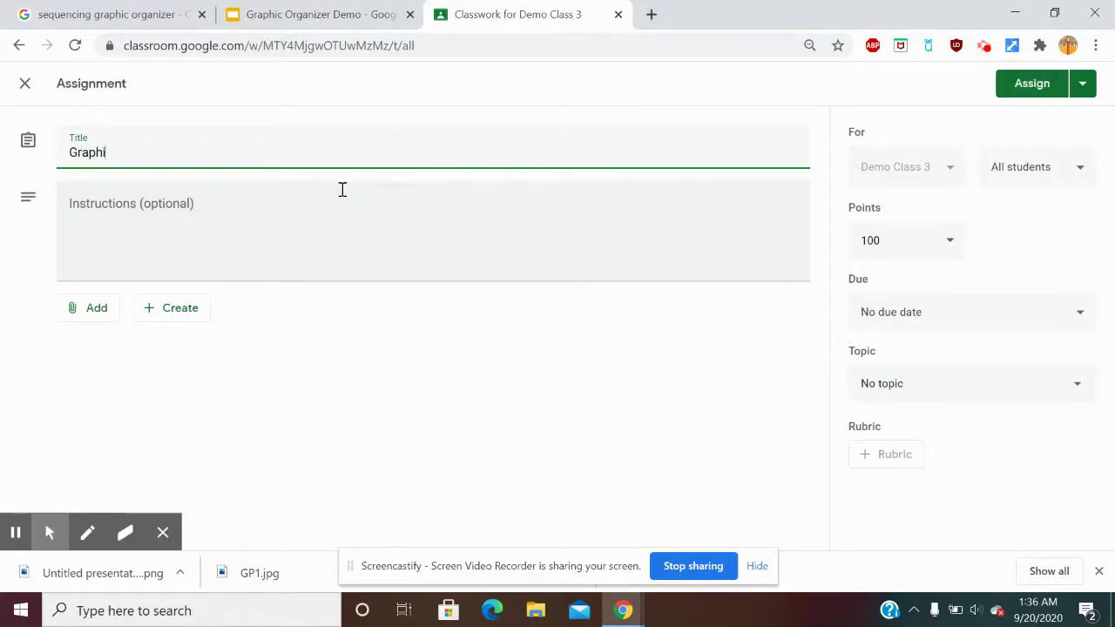
pyautogui.write('c Organizer Interac')
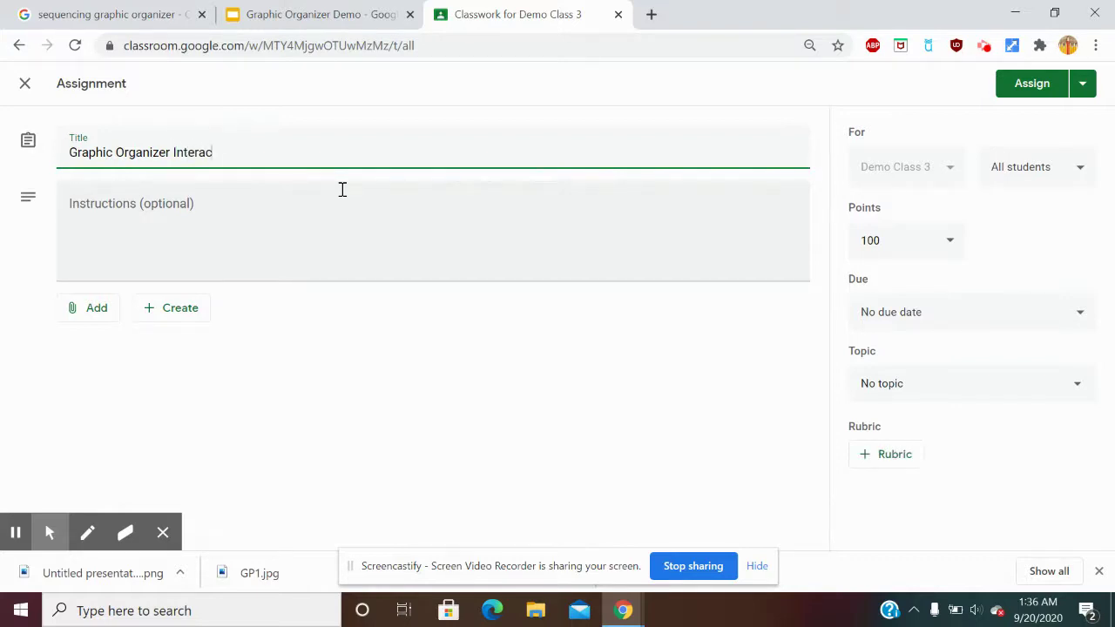
pyautogui.write('tive lesson')
pyautogui.click(322, 217)
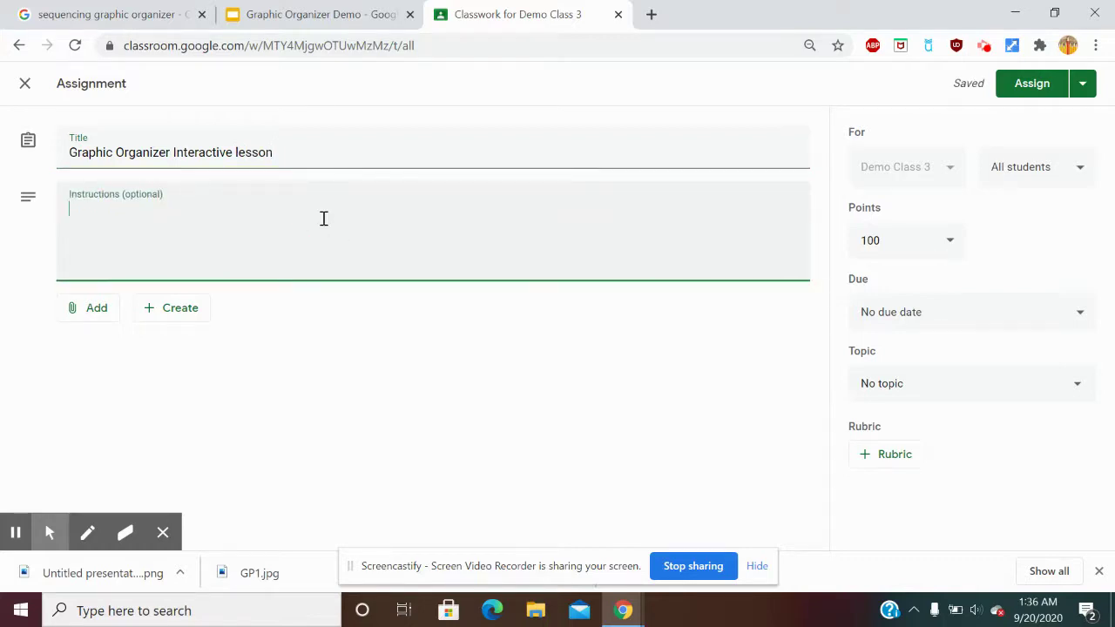
# Write 'Do Now:' and 'Click on the link below and get started with the graphic organizer.' in the instructions.
pyautogui.write('Classwor')
pyautogui.press('BackSpace')
pyautogui.press('BackSpace')
pyautogui.press('BackSpace')
pyautogui.press('BackSpace')
pyautogui.press('BackSpace')
pyautogui.press('BackSpace')
pyautogui.press('BackSpace')
pyautogui.press('BackSpace')
pyautogui.write('Do NO')
pyautogui.press('BackSpace')
pyautogui.write('ow:')
pyautogui.press('Return')
pyautogui.write('Click on the link below')
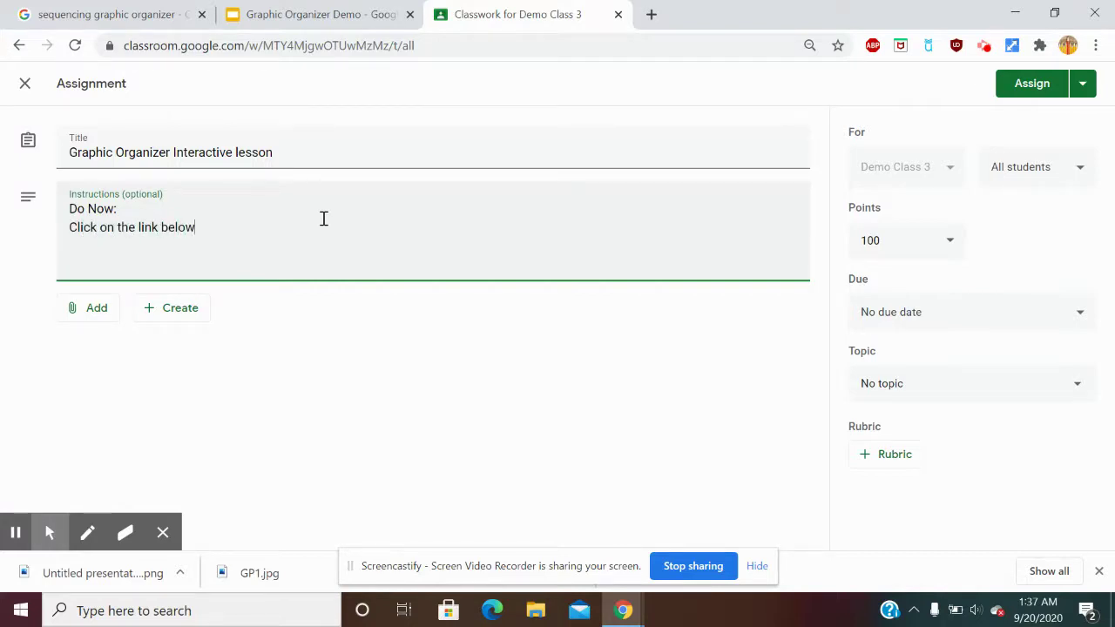
pyautogui.write(' and get started with the g')
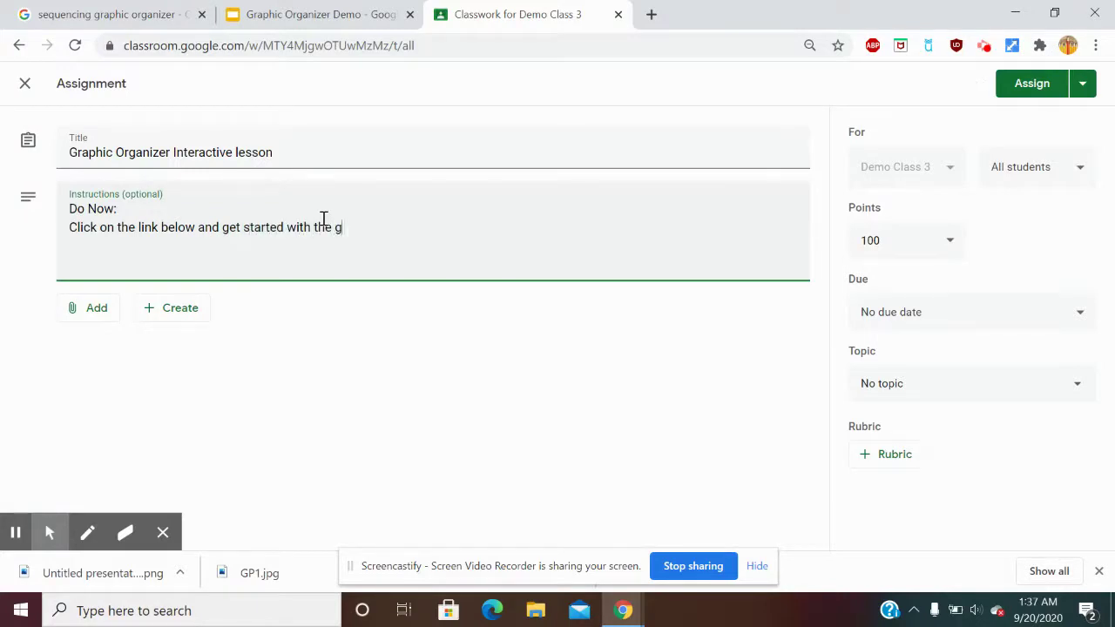
pyautogui.write('raphic organizer.')
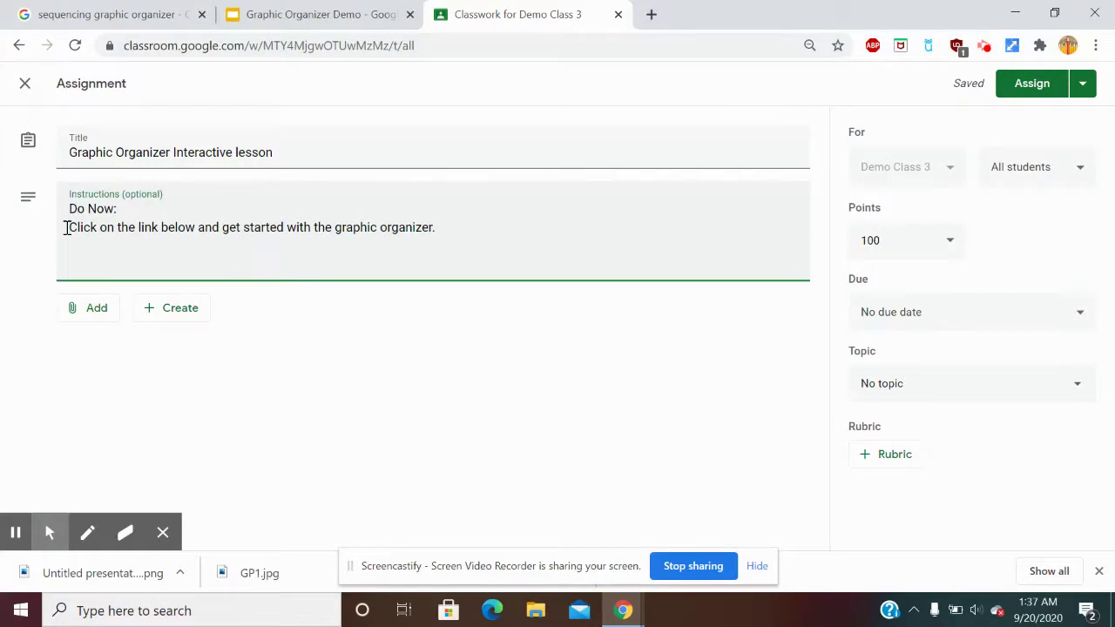
# Add a 'DO NOW directions:' line before the link sentence.
pyautogui.write('D')
pyautogui.press('BackSpace')
pyautogui.write('DO NOW directions')
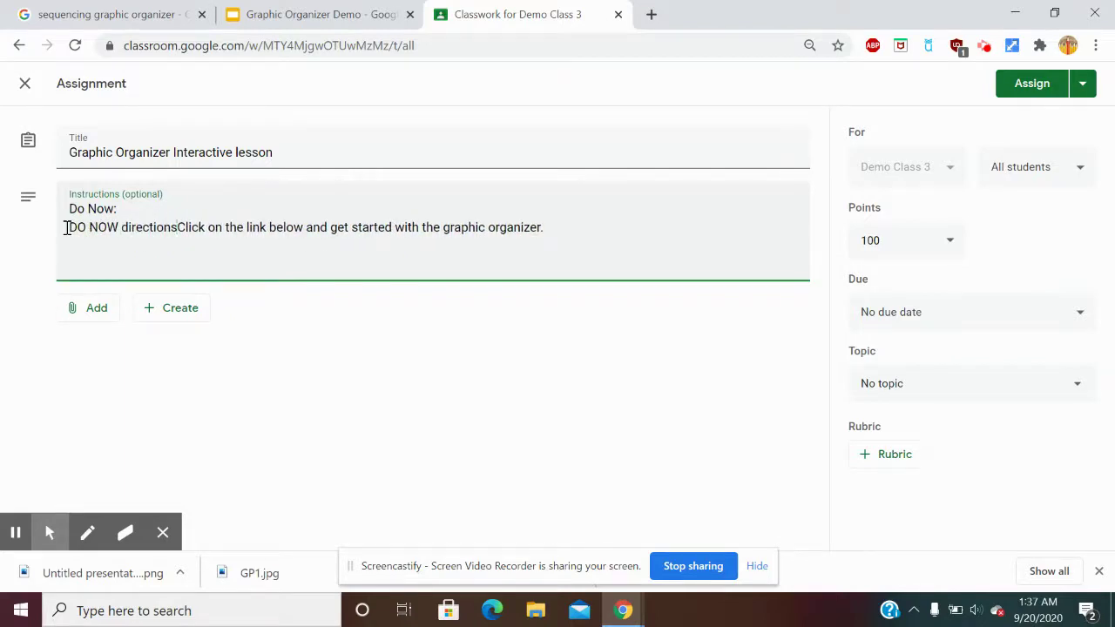
pyautogui.write(':')
pyautogui.press('Return')
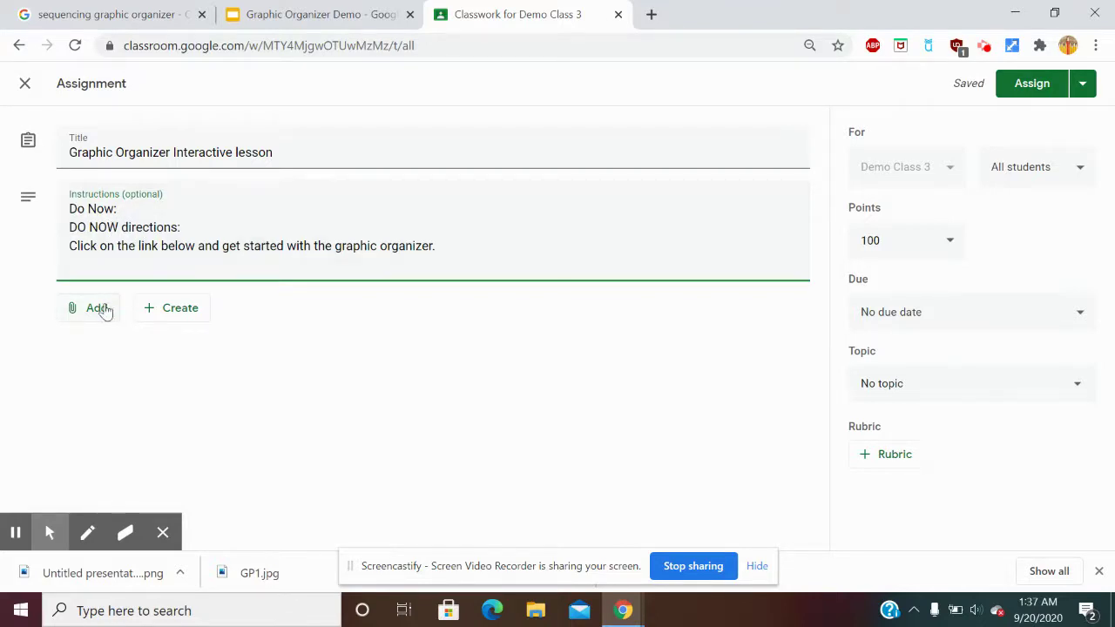
# Paste the Slides share link once below the organizer sentence, after a blank line.
pyautogui.click(460, 250)
pyautogui.press('Return')
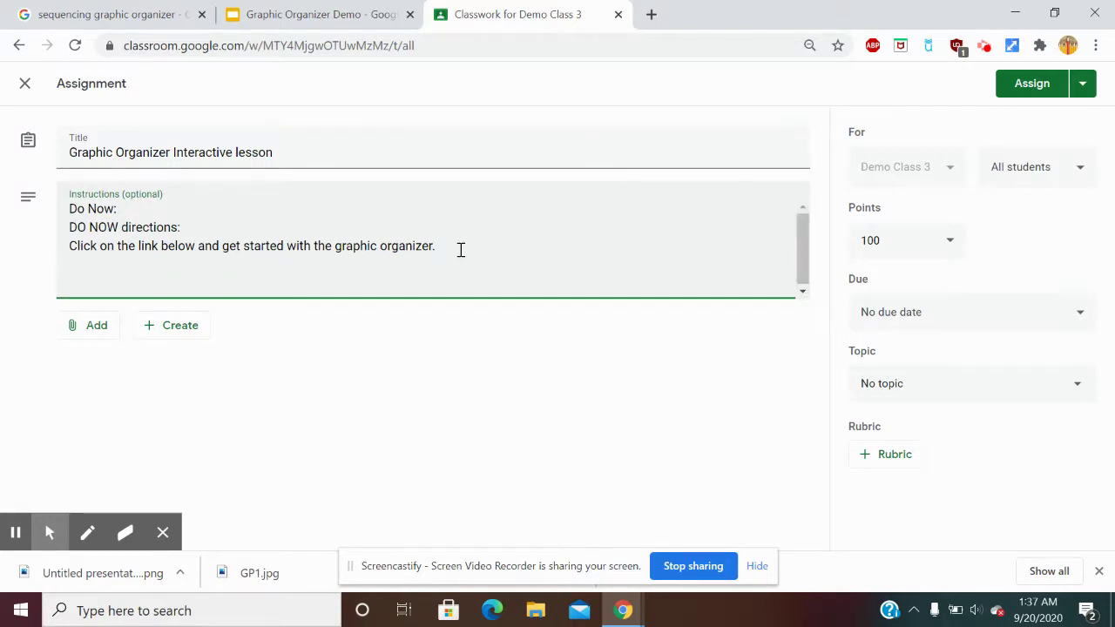
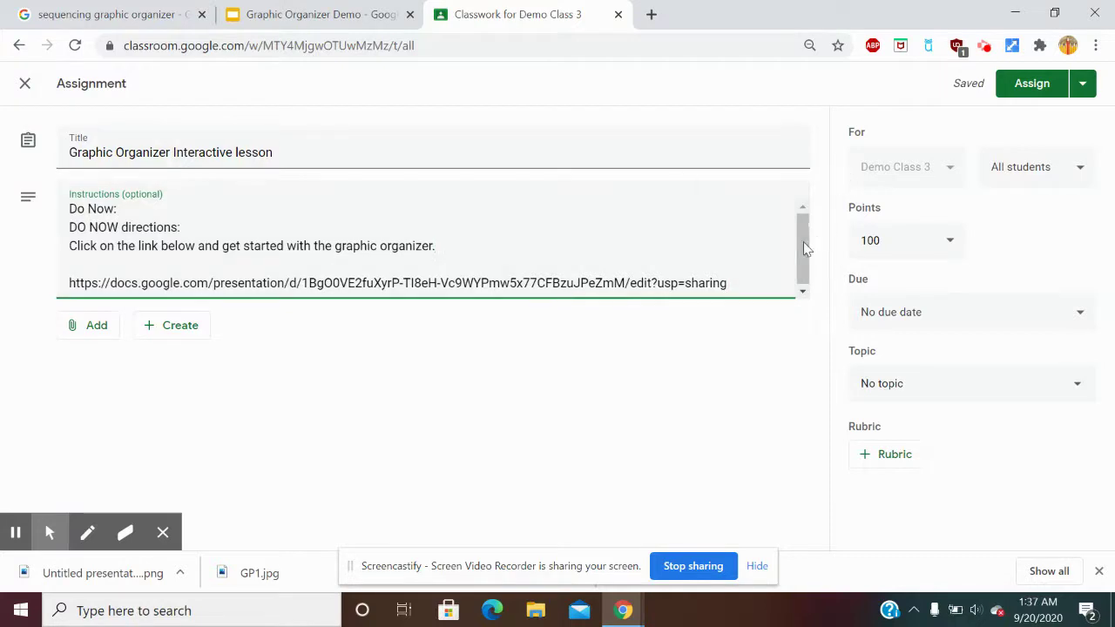
pyautogui.click(756, 269)
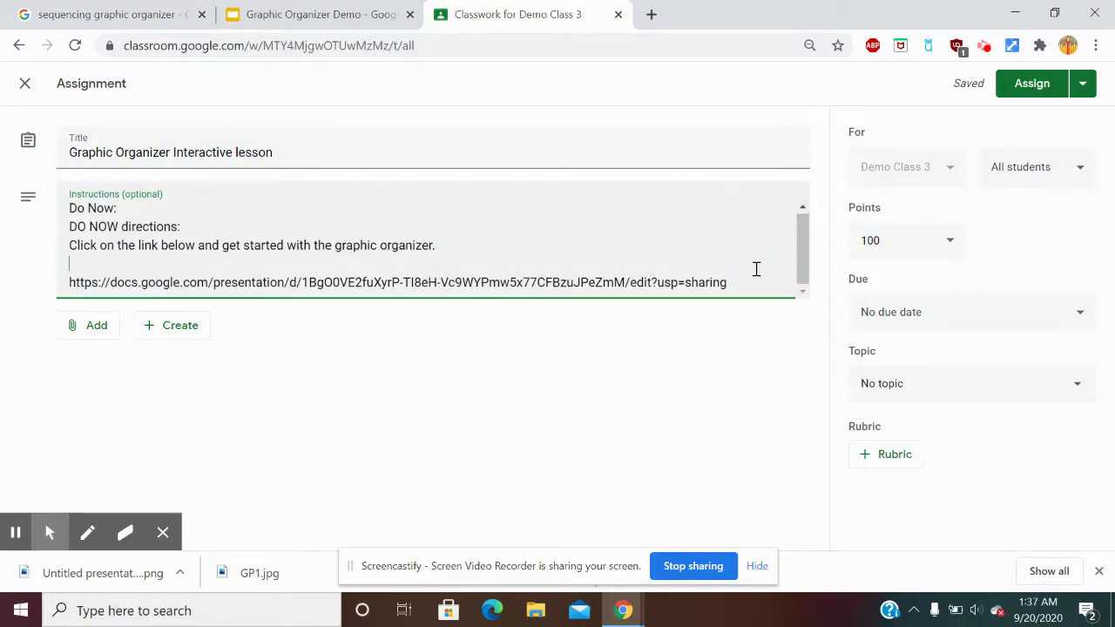
pyautogui.press('Return')
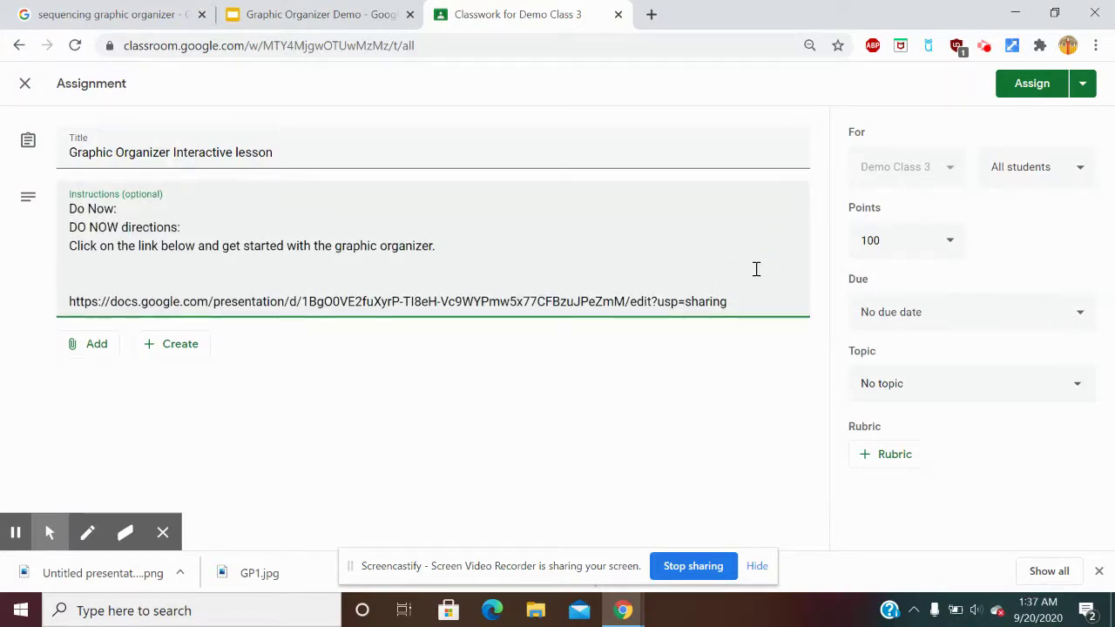
pyautogui.rightClick(756, 269)
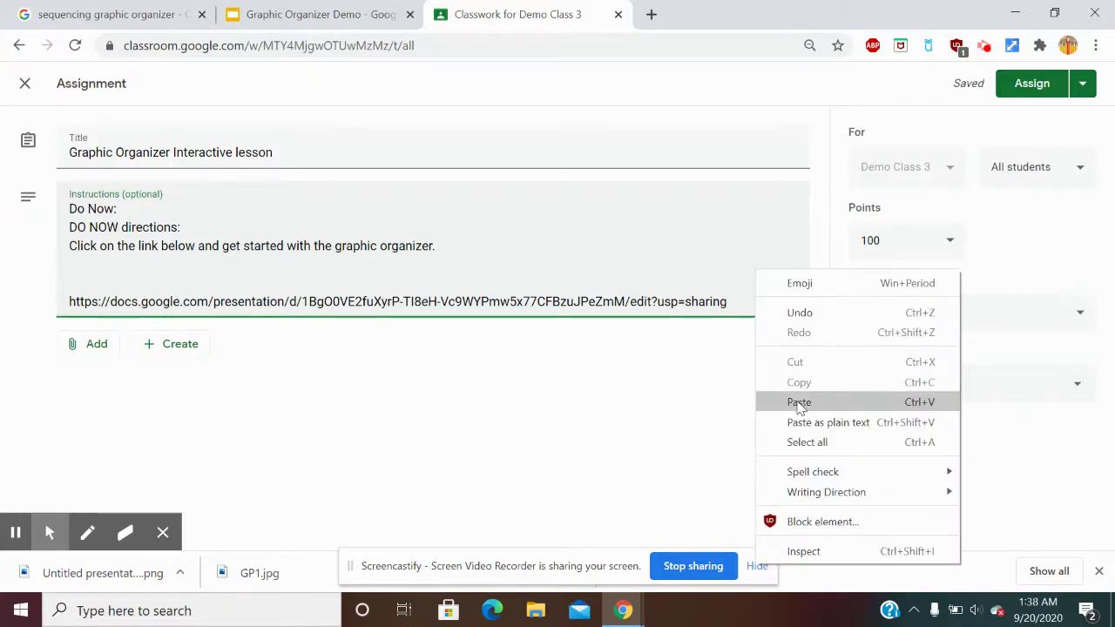
pyautogui.click(794, 401)
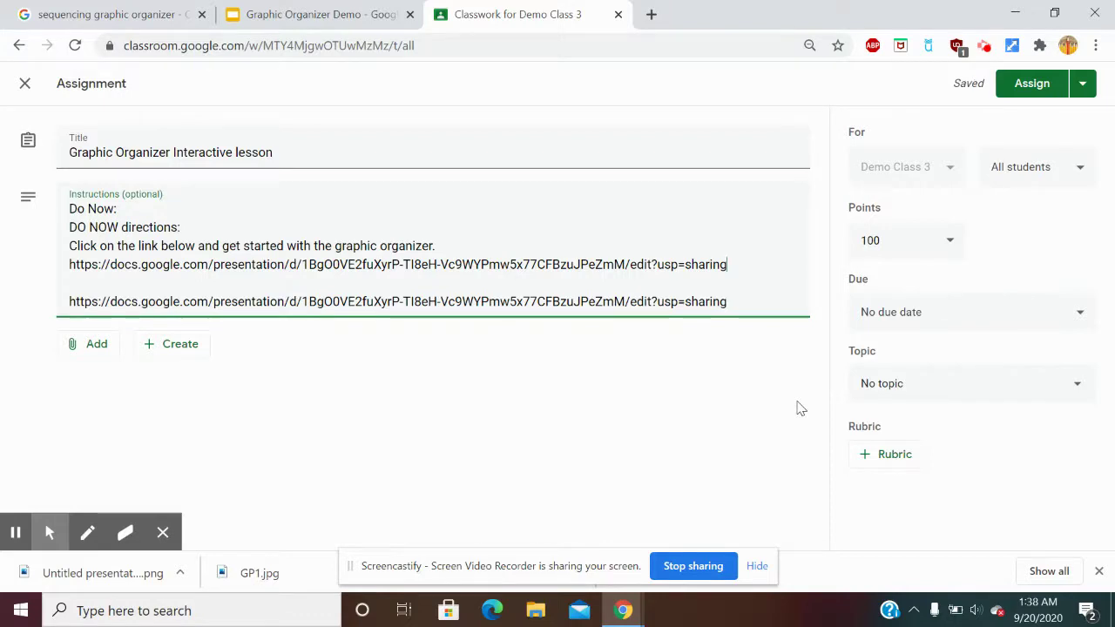
pyautogui.hotkey('ctrl', 'z')
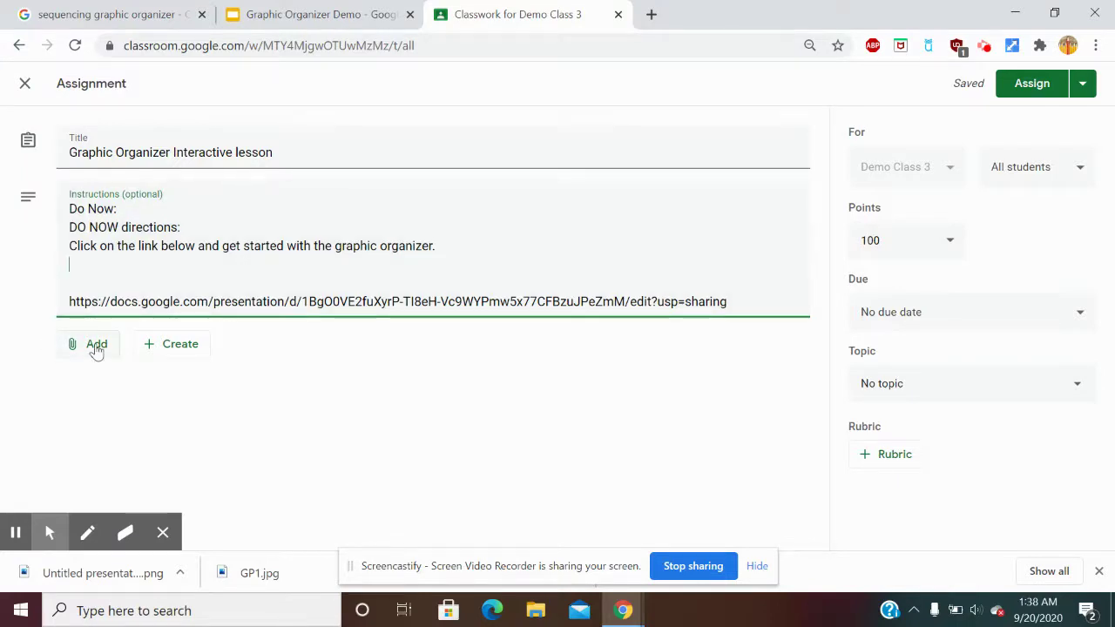
# Attach the Graphic Organizer Demo slides from Google Drive.
pyautogui.click(96, 345)
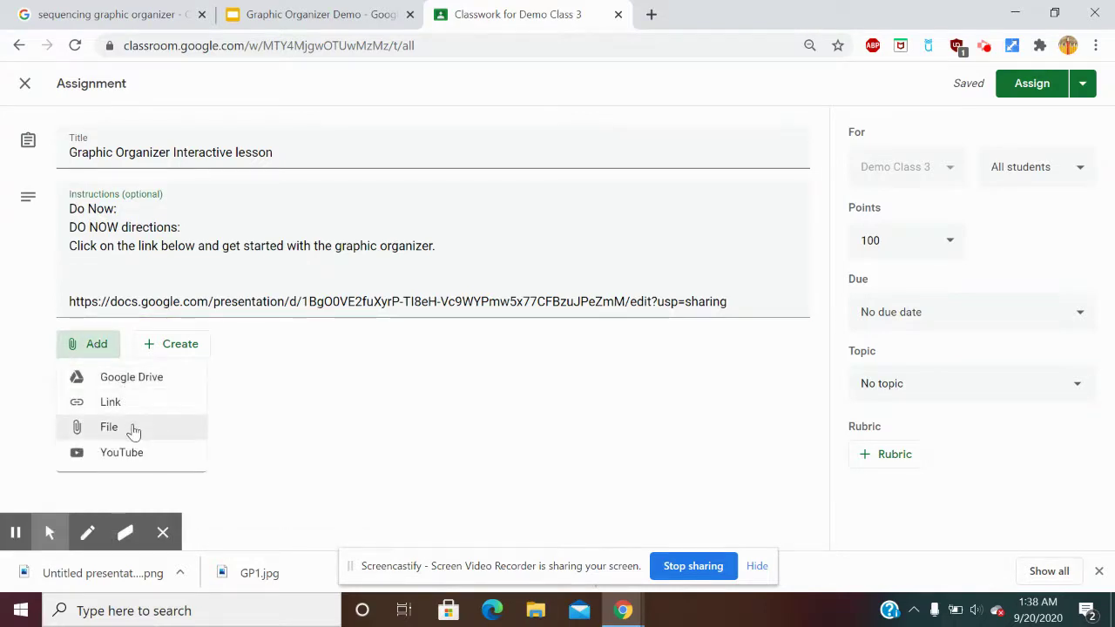
pyautogui.click(148, 378)
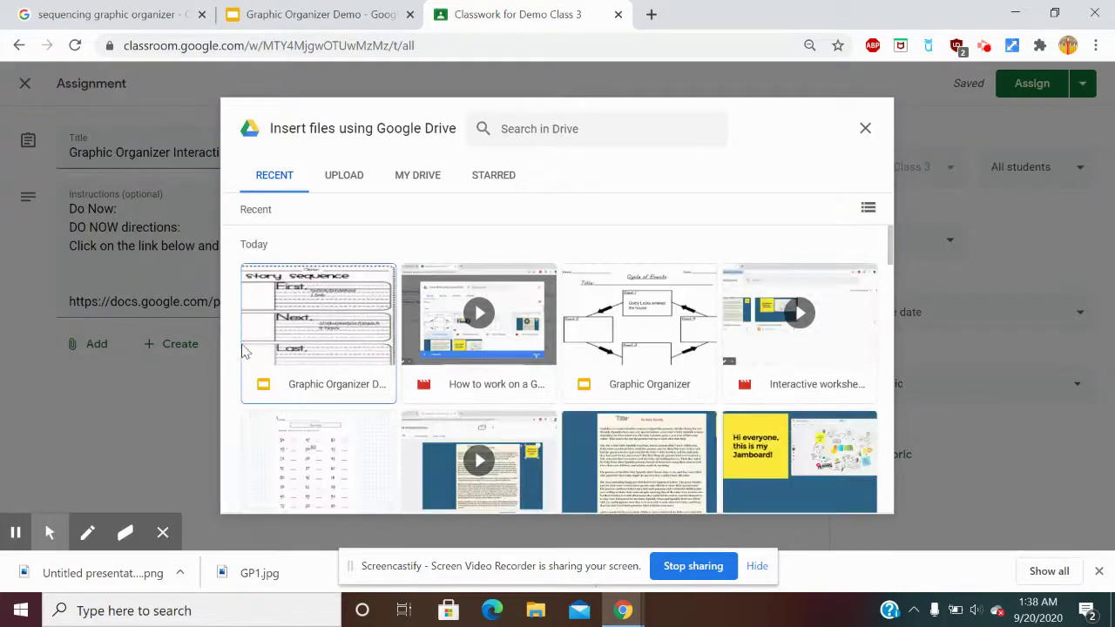
pyautogui.click(297, 322)
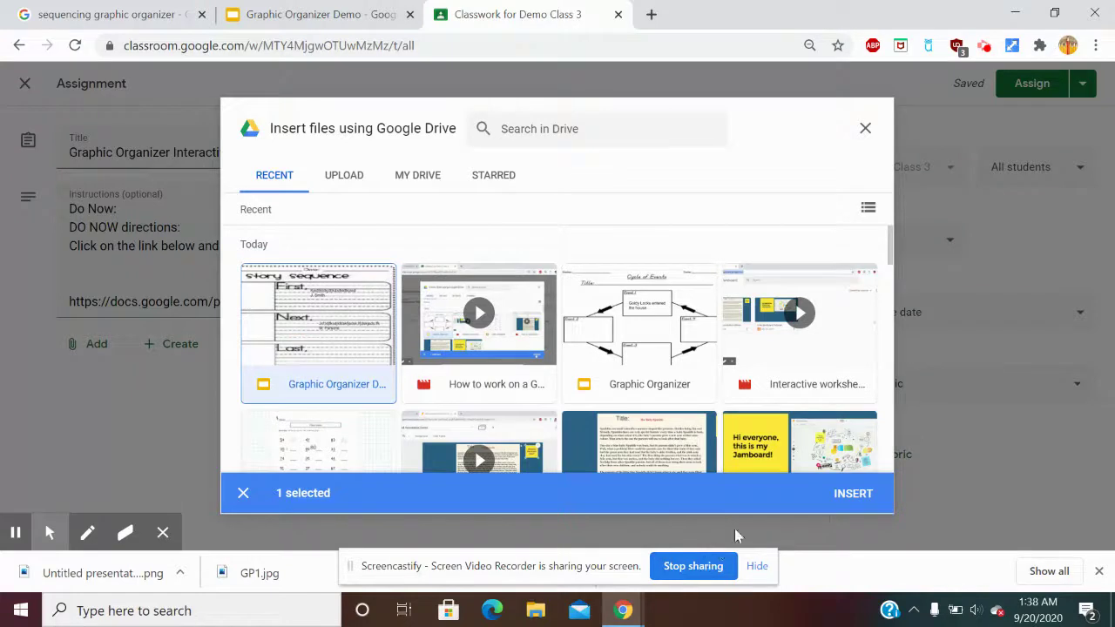
pyautogui.click(852, 493)
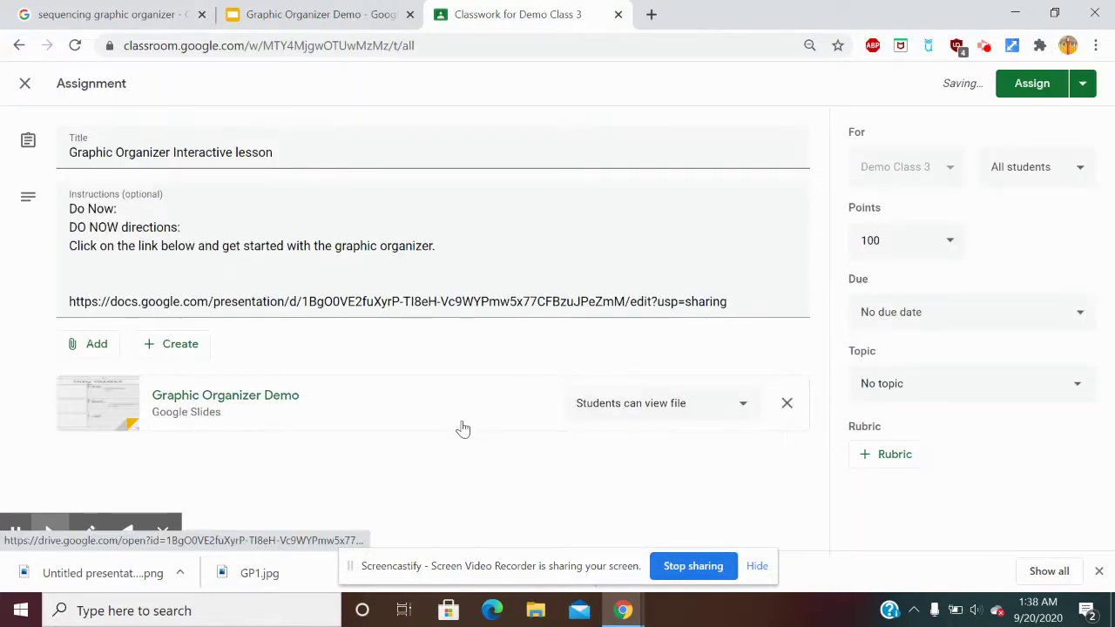
# Set the attachment to 'Make a copy for each student' and assign the lesson.
pyautogui.click(629, 406)
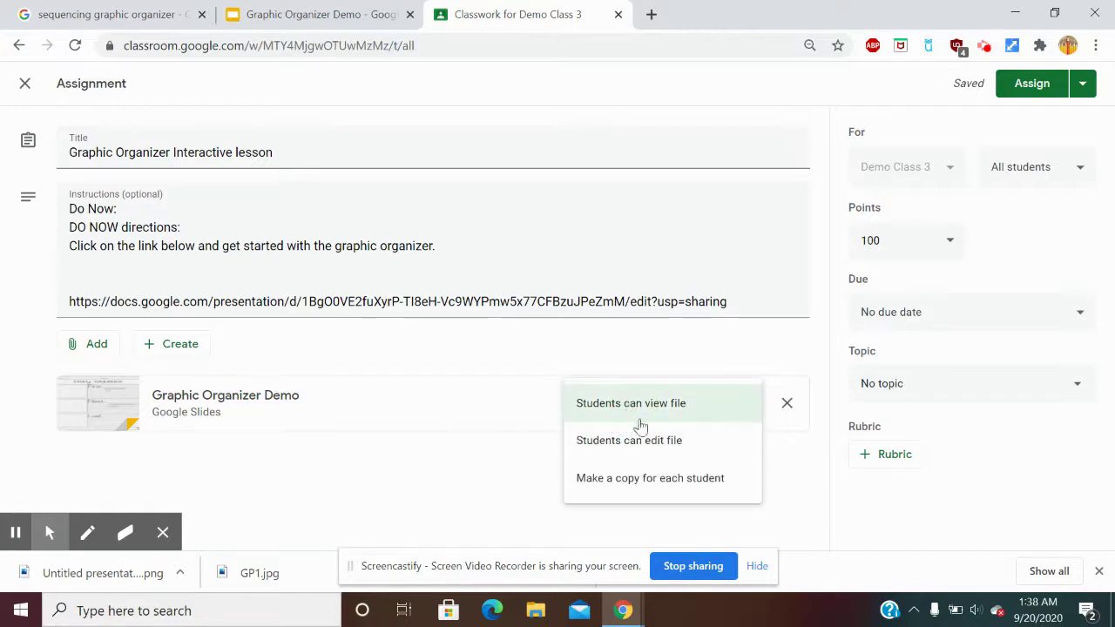
pyautogui.click(654, 480)
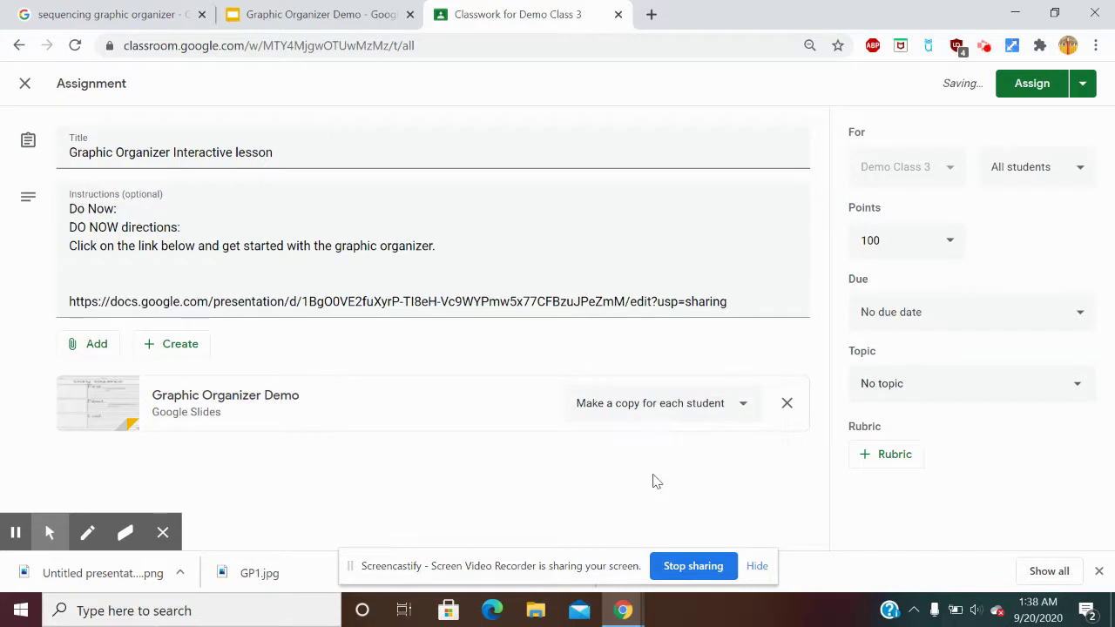
pyautogui.click(1029, 87)
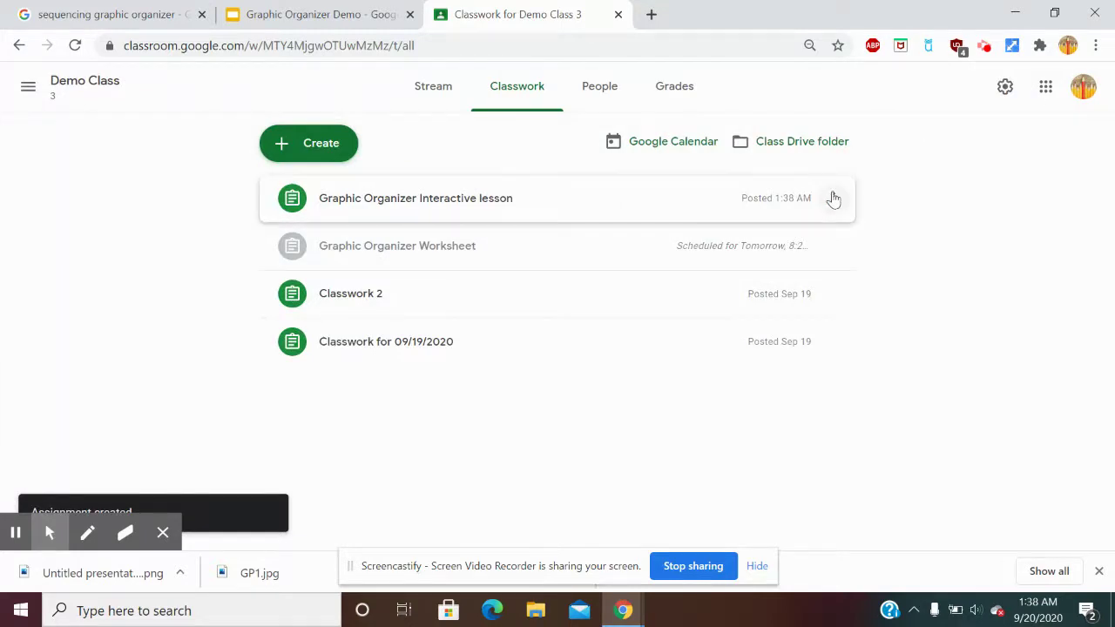
# Reopen the posted Graphic Organizer Interactive lesson through its three-dot menu and save it again.
pyautogui.click(833, 199)
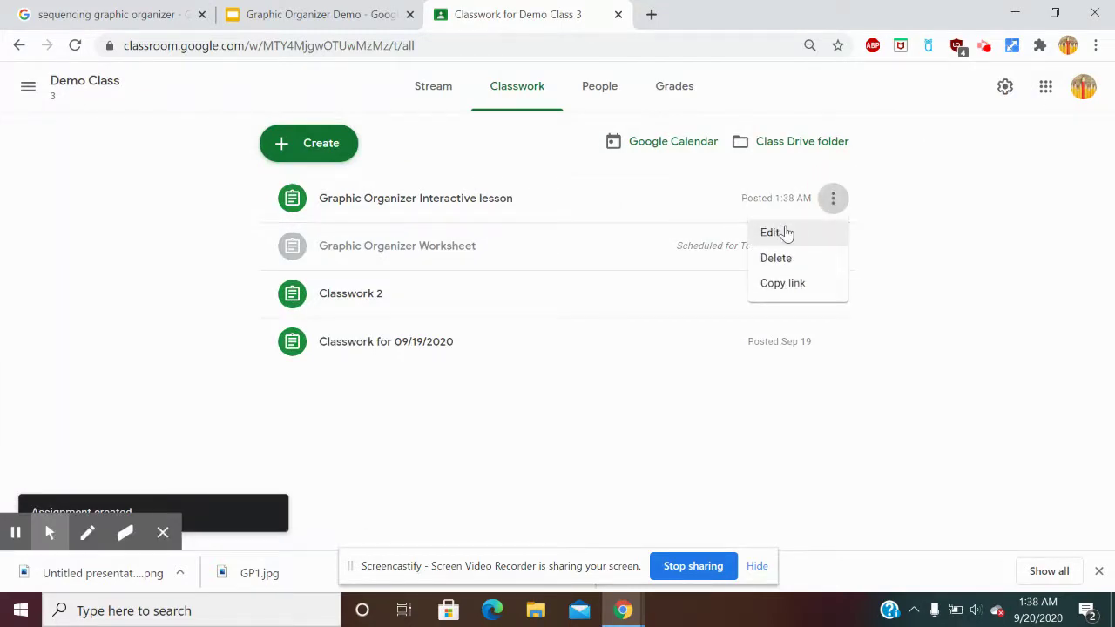
pyautogui.click(782, 230)
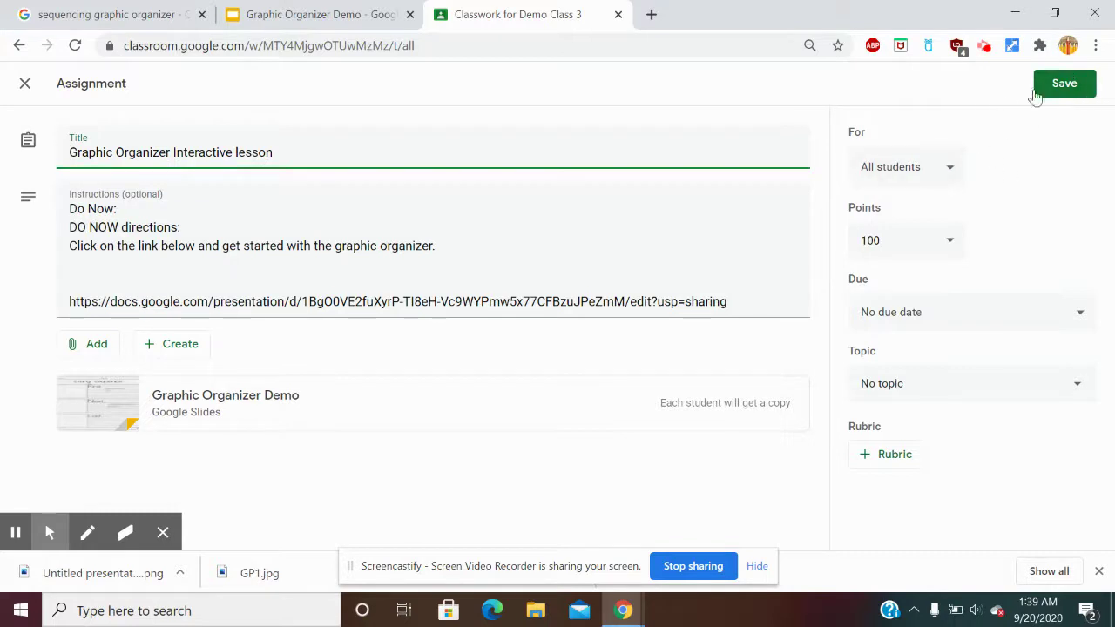
pyautogui.click(1066, 96)
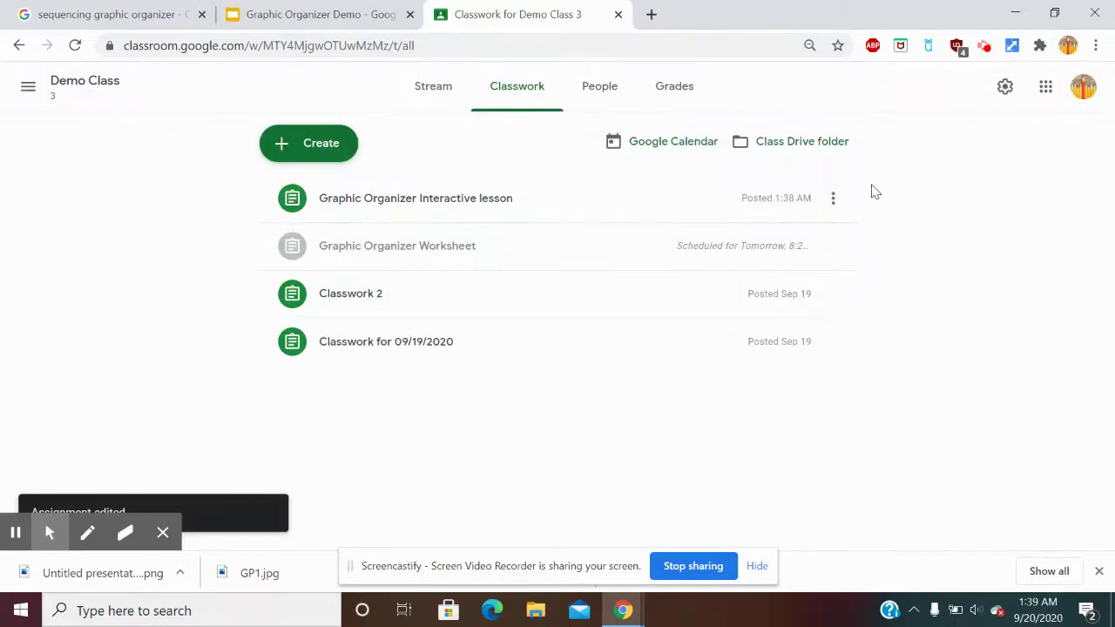
pyautogui.click(835, 199)
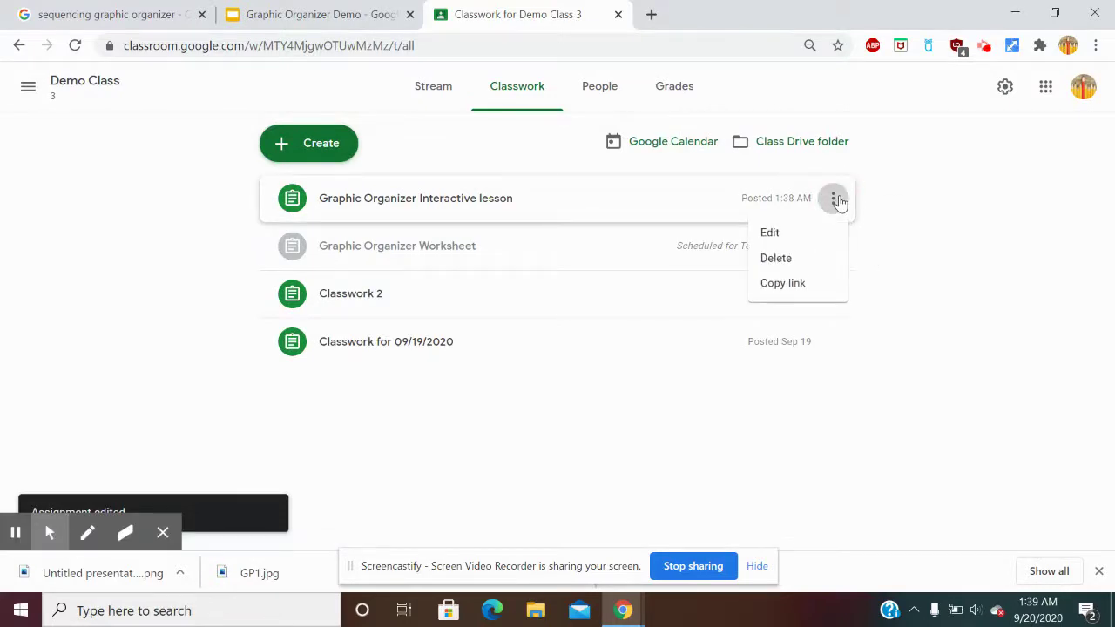
# Expand the Graphic Organizer Worksheet and edit it, keeping its Tomorrow, 8:25 PM schedule.
pyautogui.click(929, 230)
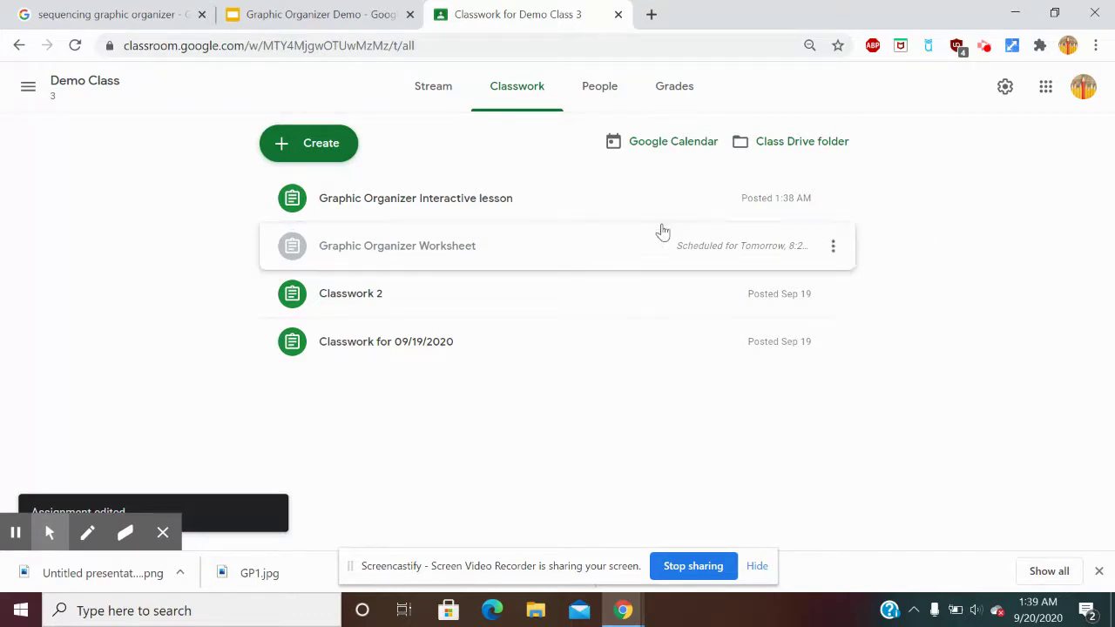
pyautogui.click(485, 252)
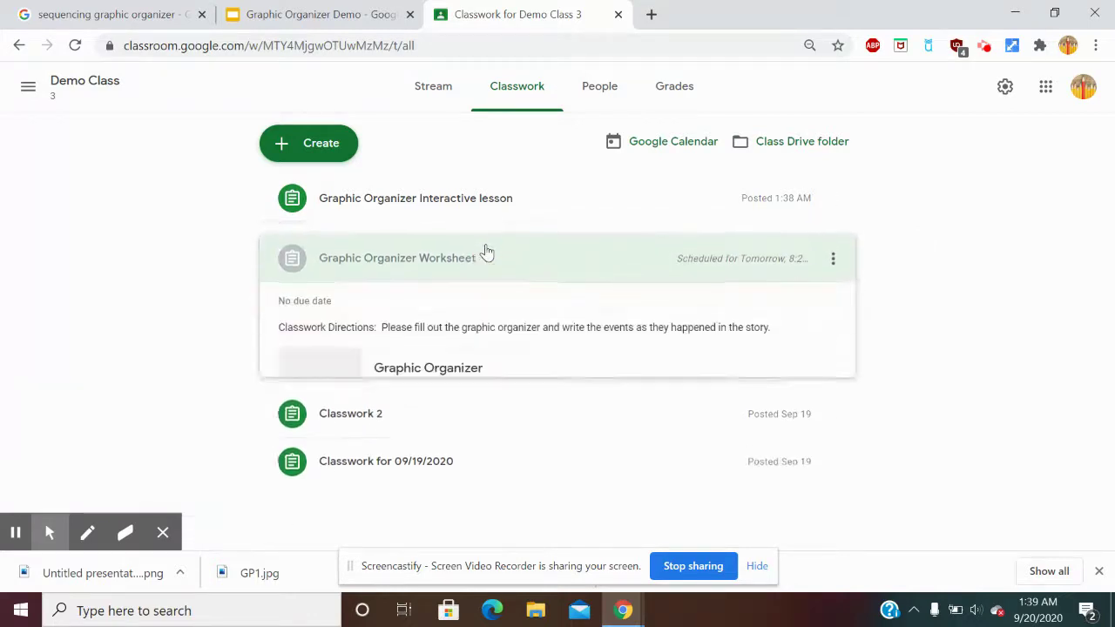
pyautogui.click(825, 261)
pyautogui.click(764, 295)
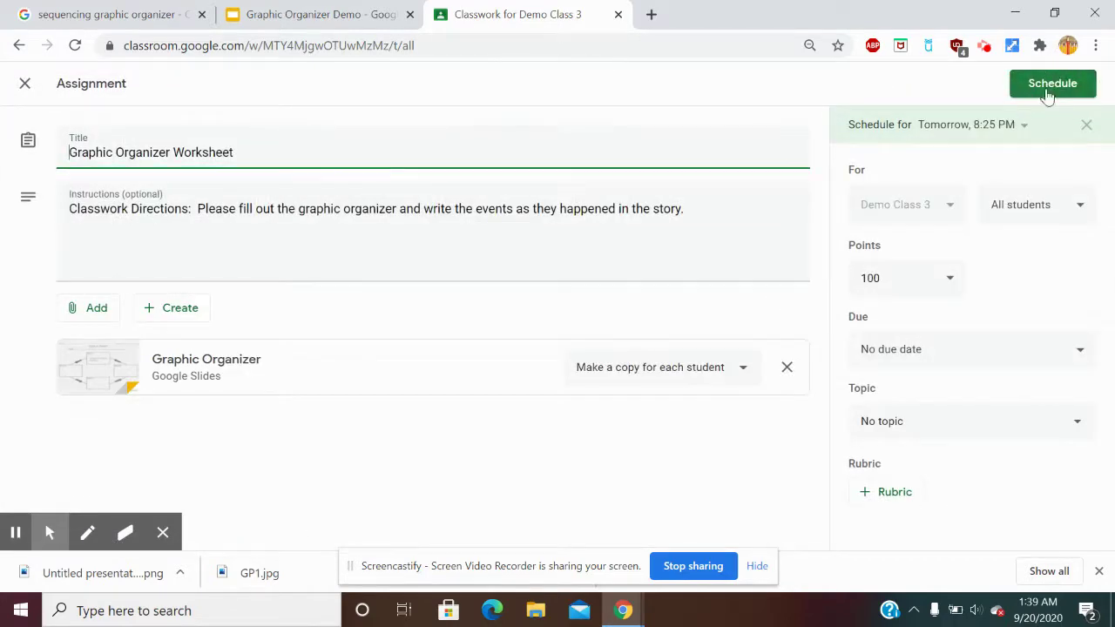
pyautogui.click(1036, 92)
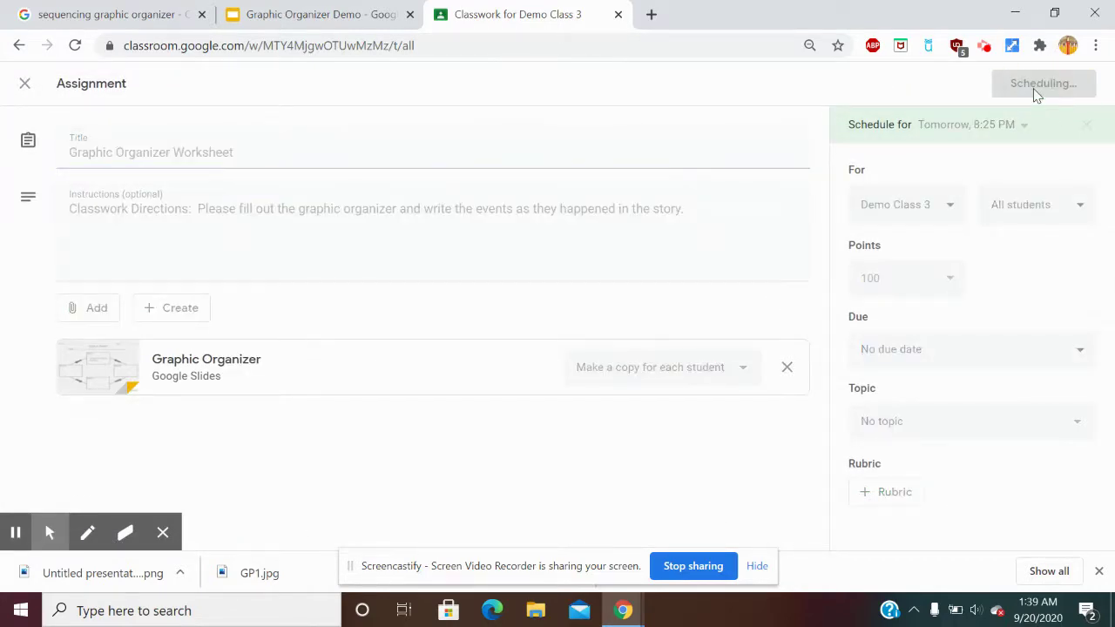